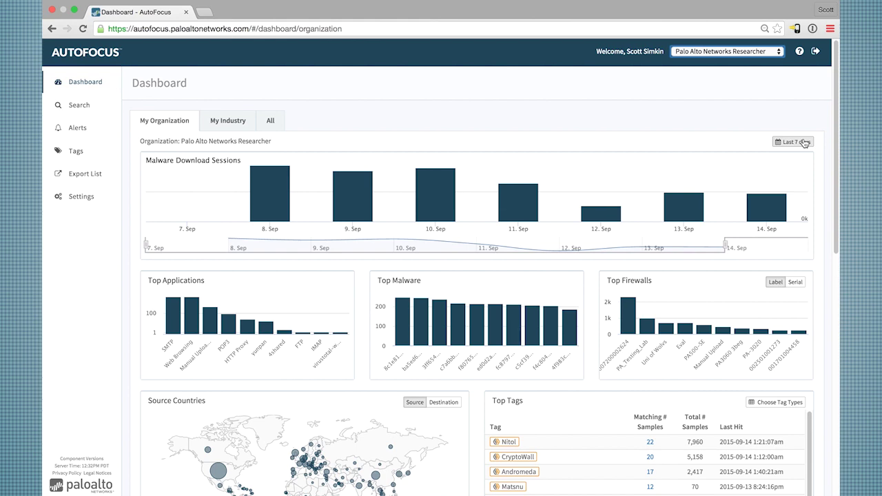
# Step: Set the organization dashboard's date range to Last 90 days
pyautogui.click(804, 143)
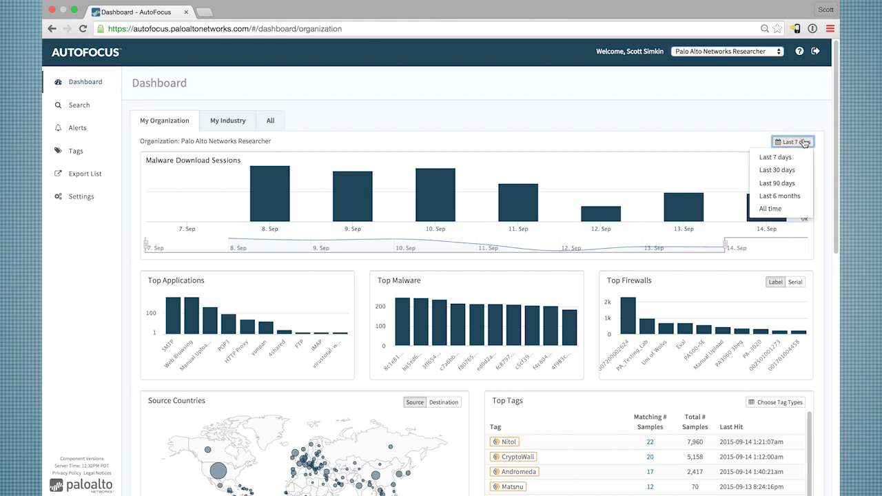
pyautogui.click(781, 185)
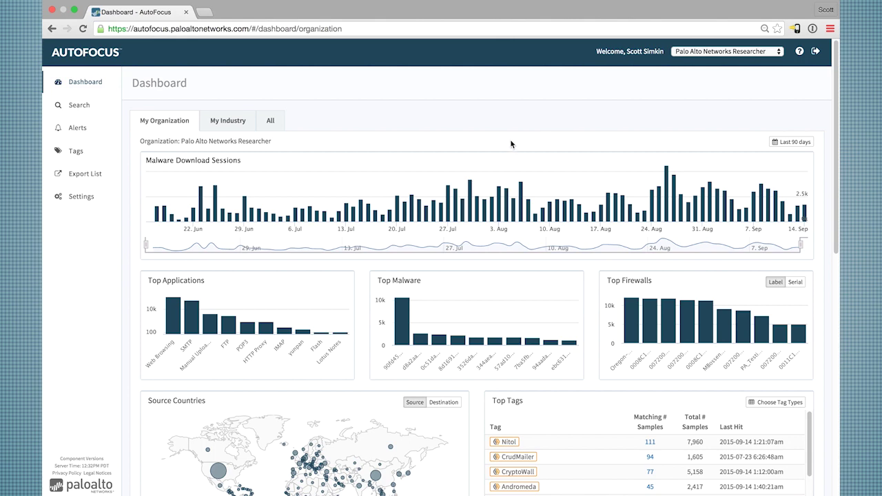
pyautogui.moveTo(471, 198)
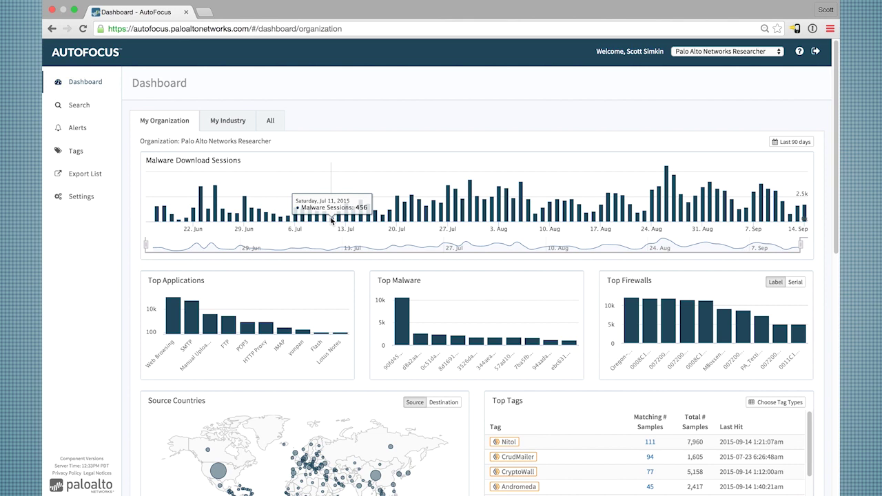
pyautogui.moveTo(174, 307)
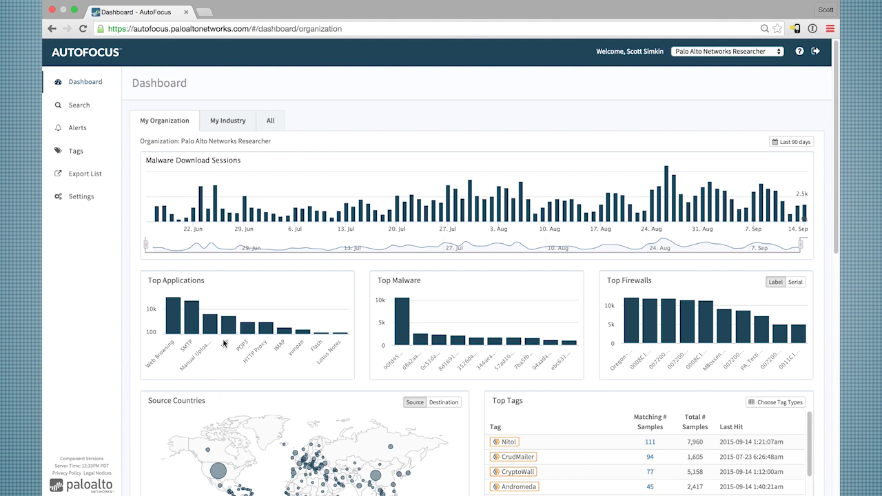
pyautogui.moveTo(224, 330)
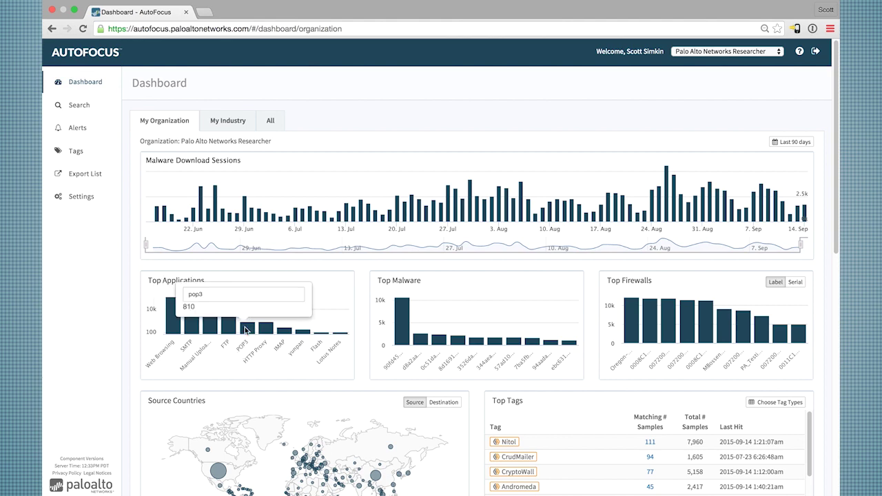
pyautogui.moveTo(305, 336)
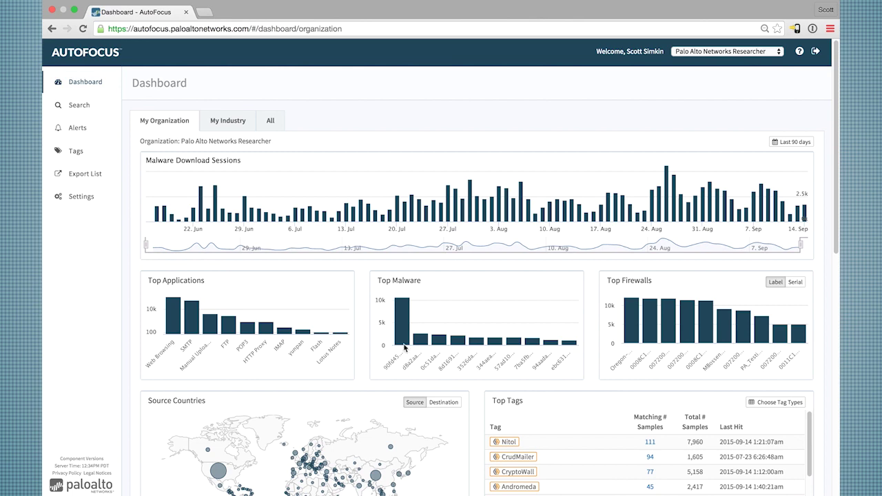
pyautogui.moveTo(405, 325)
pyautogui.moveTo(629, 338)
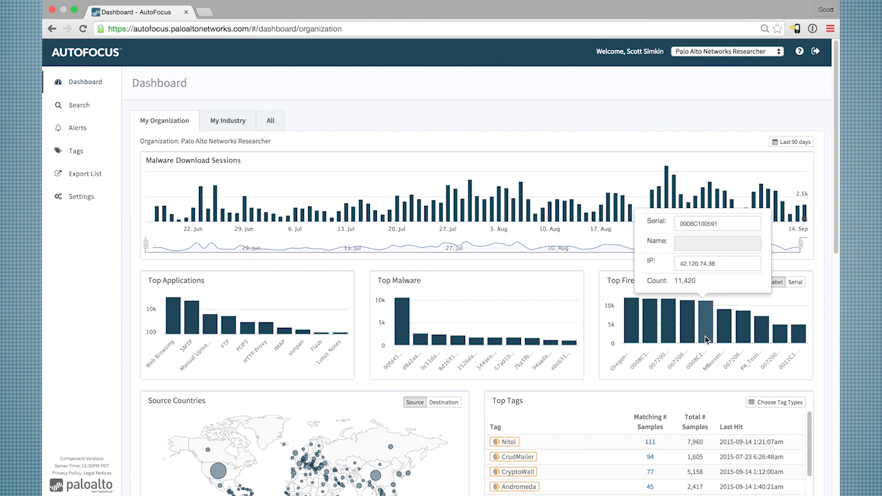
pyautogui.moveTo(687, 338)
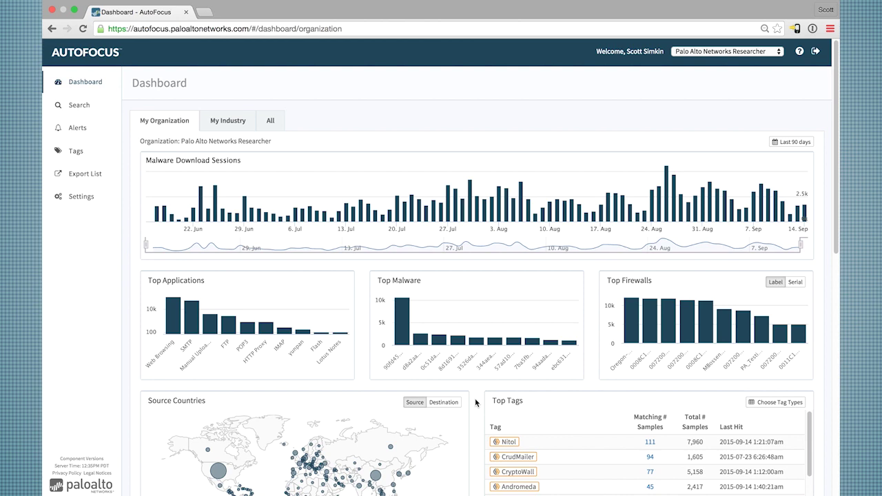
pyautogui.scroll(-1, 476, 403)
# Step: Switch the Source Countries map to show Destination countries
pyautogui.scroll(-2, 476, 403)
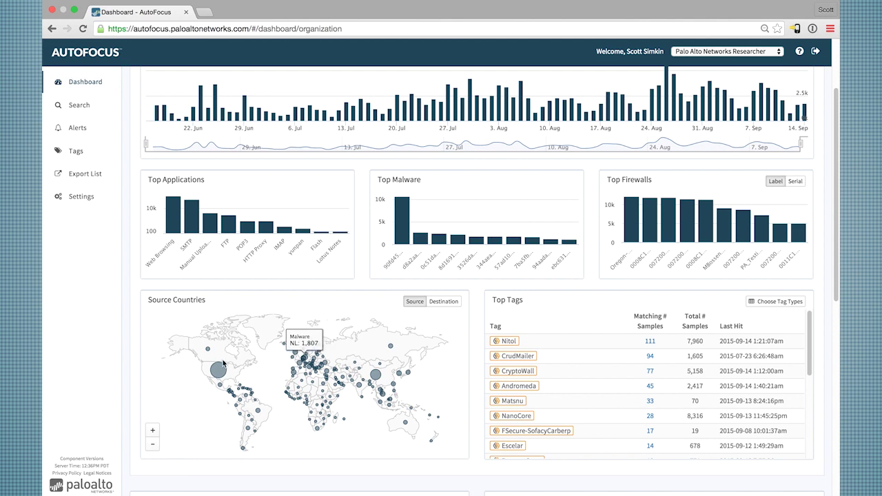
pyautogui.moveTo(217, 370)
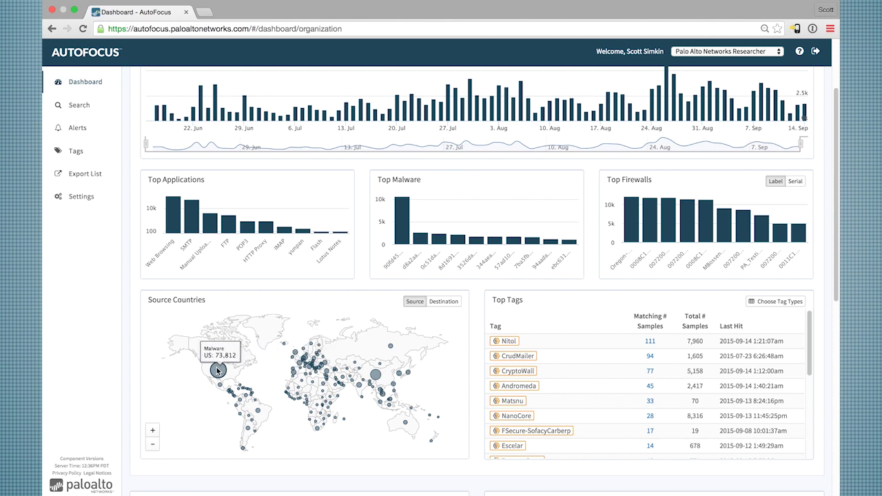
pyautogui.click(444, 302)
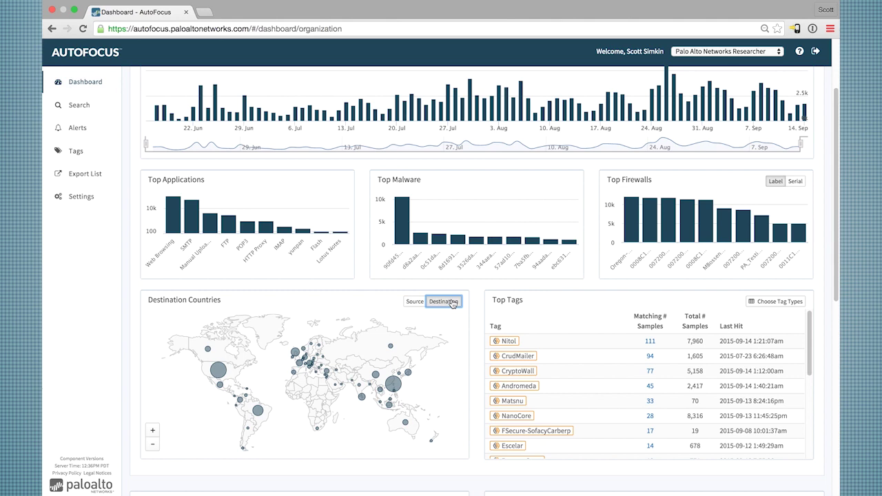
pyautogui.scroll(3, 485, 287)
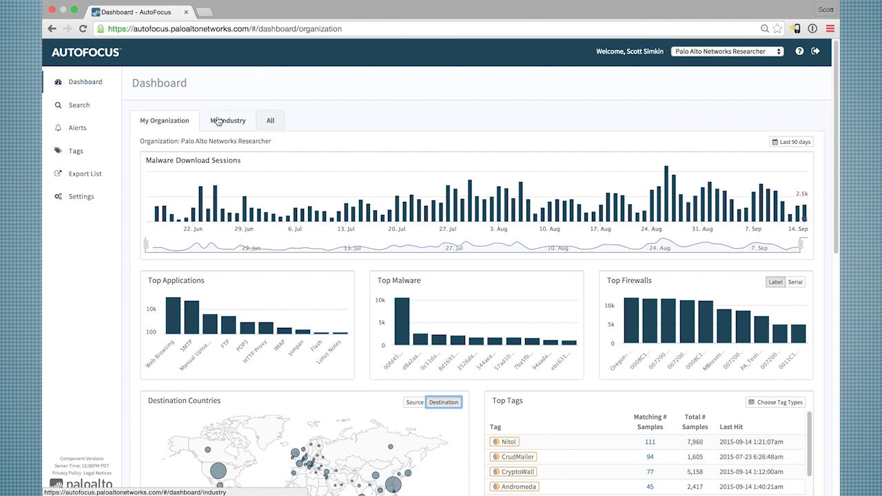
# Step: View My Industry statistics, then the All-sessions dashboard with its Target Industries chart
pyautogui.click(214, 121)
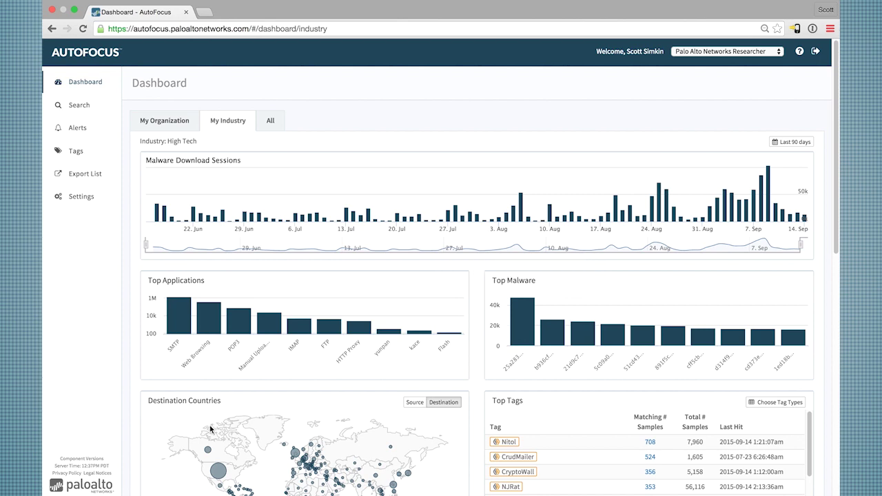
pyautogui.click(276, 129)
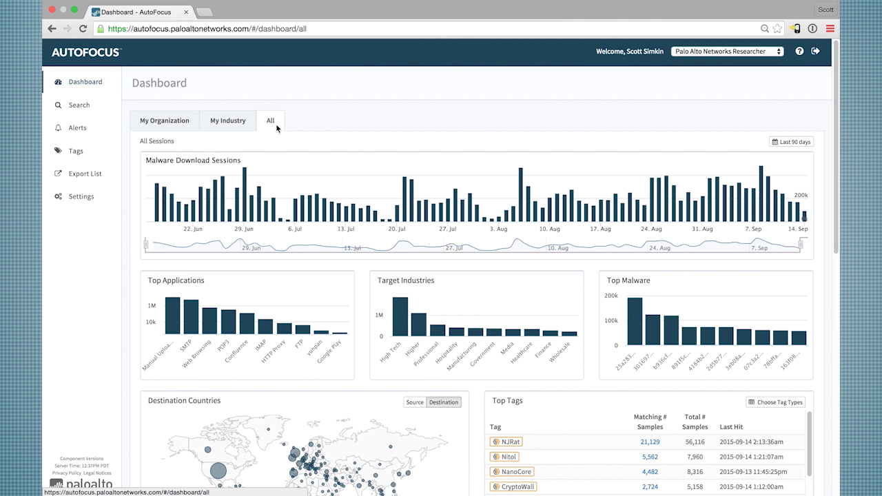
# Step: Go back to the My Organization dashboard and browse its Top Tags list, led by Nitol
pyautogui.click(154, 122)
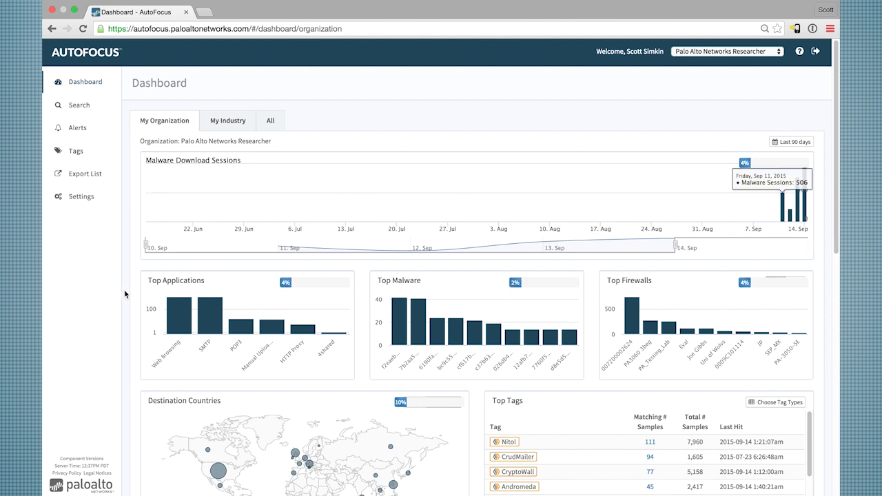
pyautogui.scroll(-5, 123, 298)
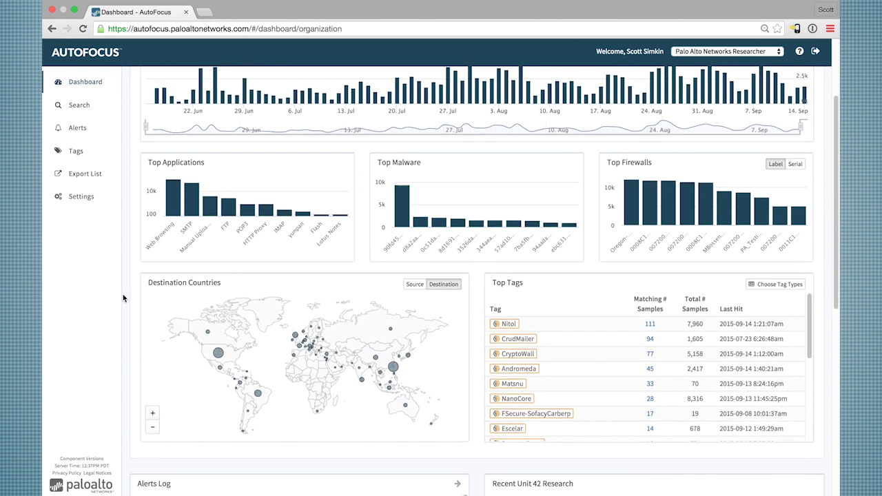
pyautogui.scroll(-3, 122, 298)
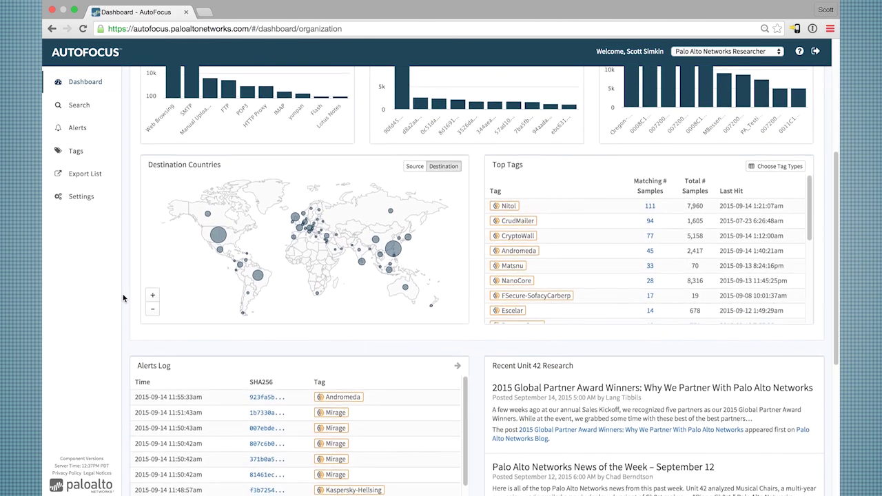
pyautogui.scroll(-1, 122, 297)
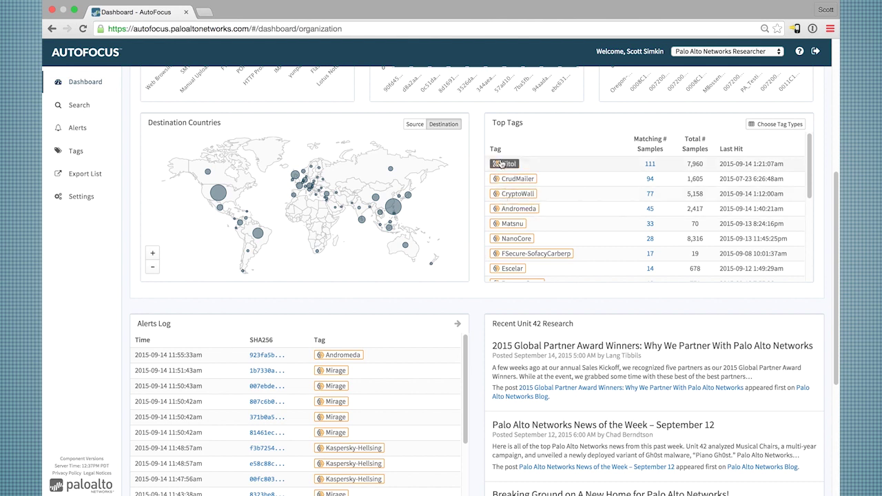
pyautogui.scroll(-2, 591, 228)
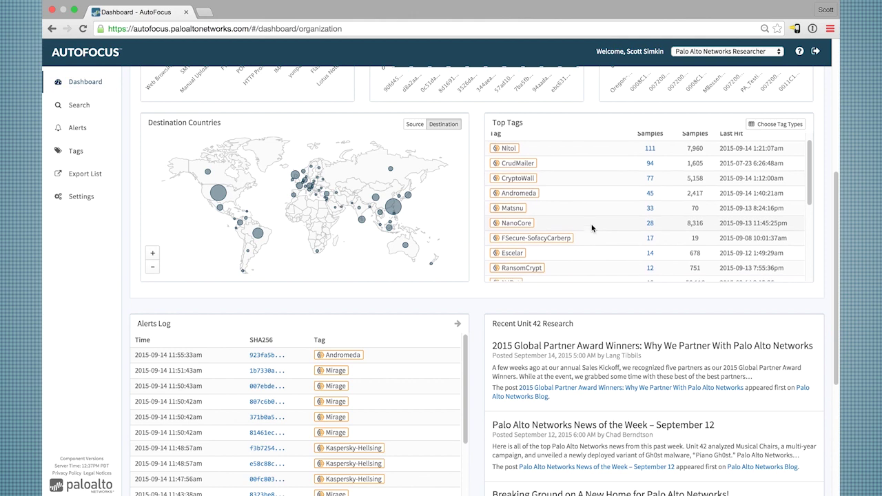
pyautogui.scroll(-5, 591, 229)
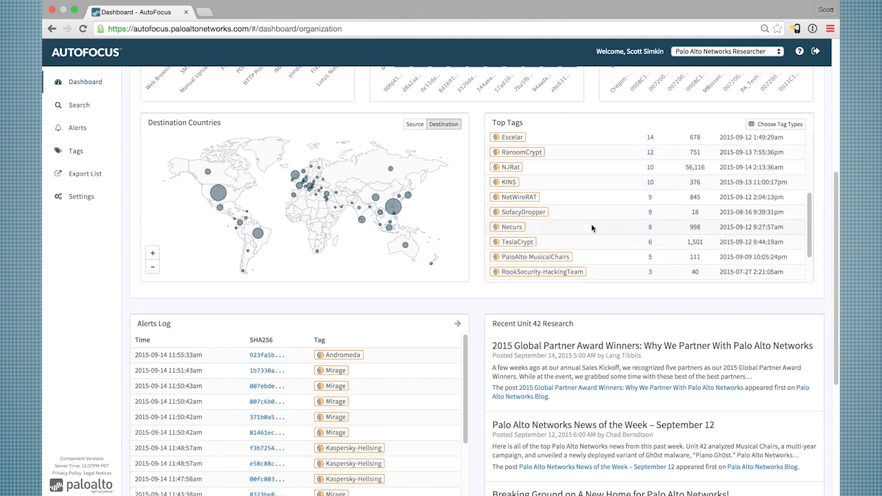
pyautogui.scroll(-3, 591, 228)
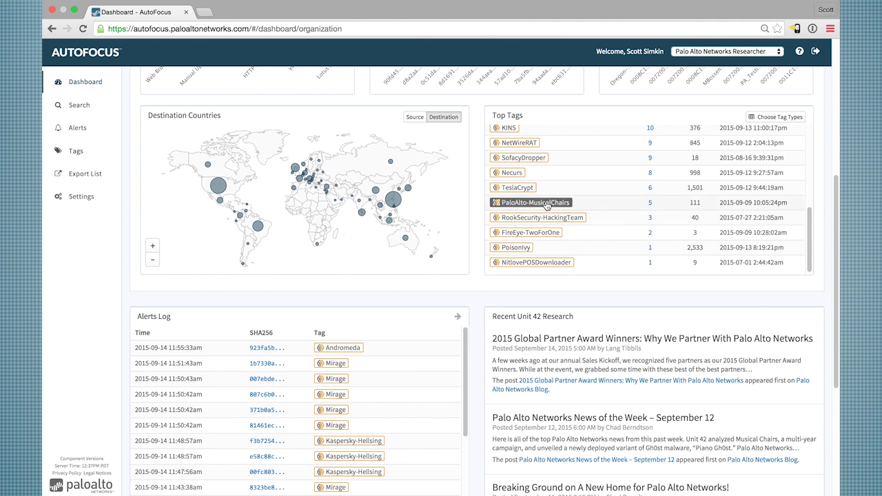
pyautogui.scroll(10, 545, 202)
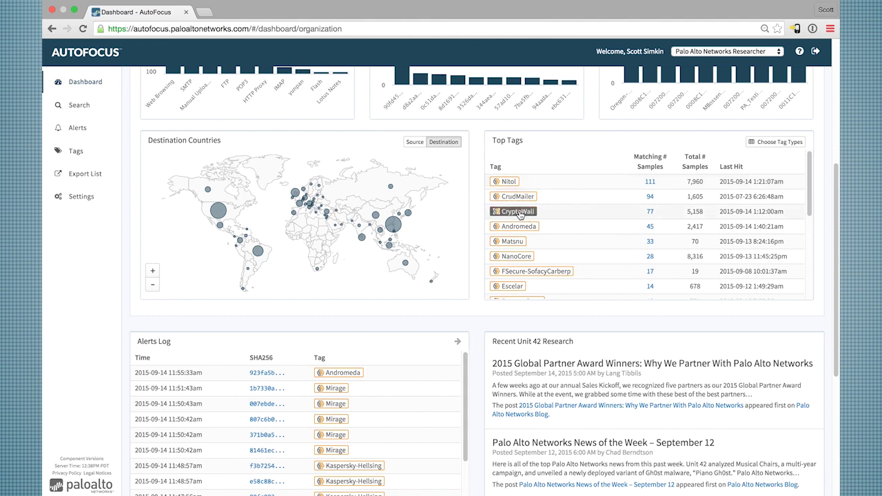
# Step: Open the CryptoWall tag and highlight its description and file-activity rule lines
pyautogui.click(519, 213)
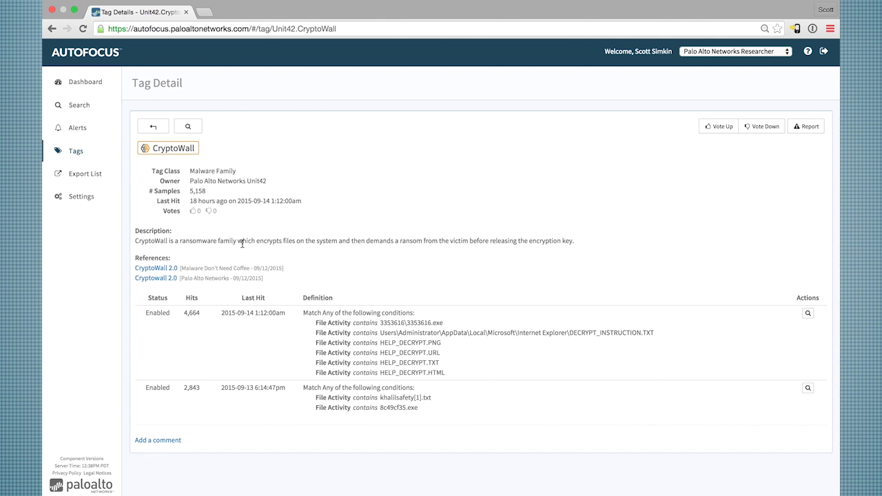
pyautogui.tripleClick(154, 242)
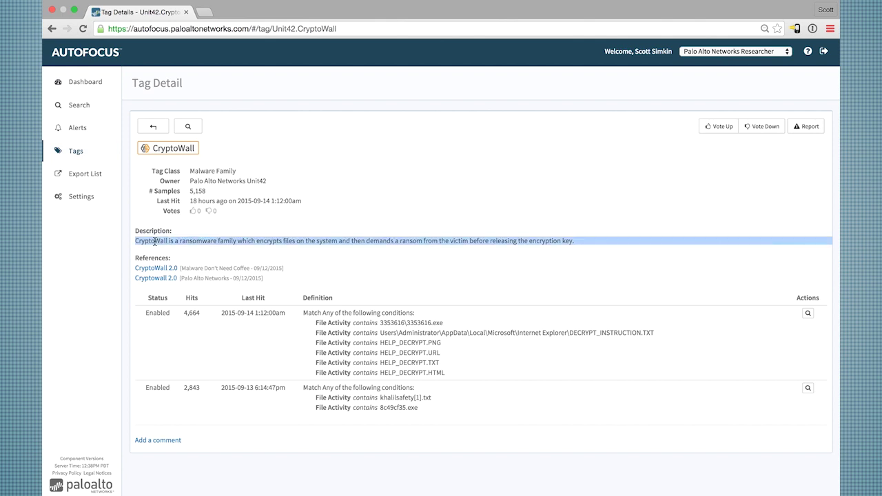
pyautogui.click(154, 242)
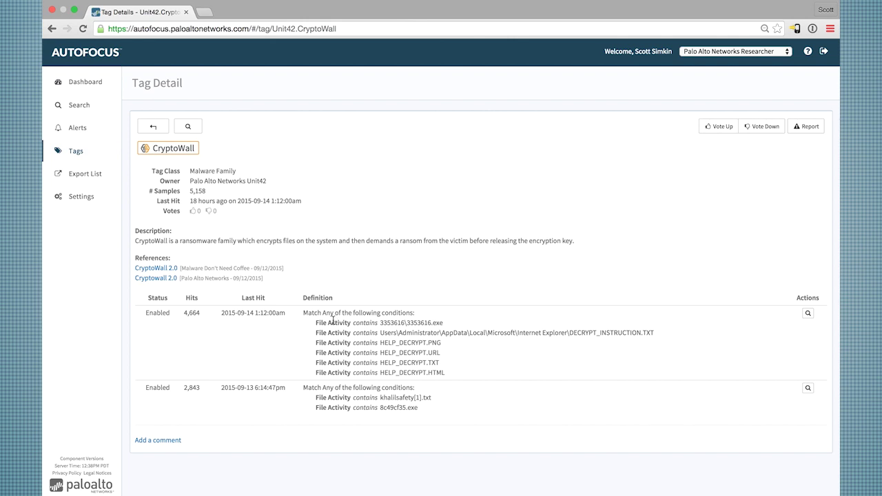
pyautogui.tripleClick(333, 322)
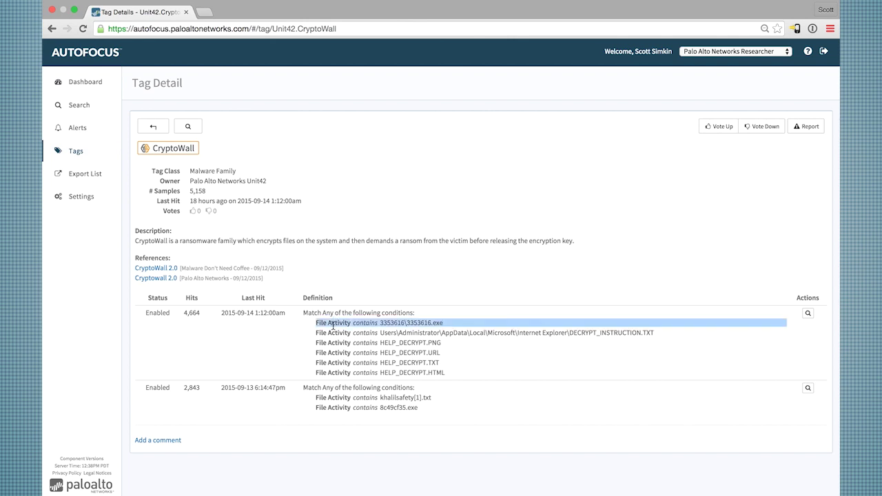
pyautogui.tripleClick(338, 398)
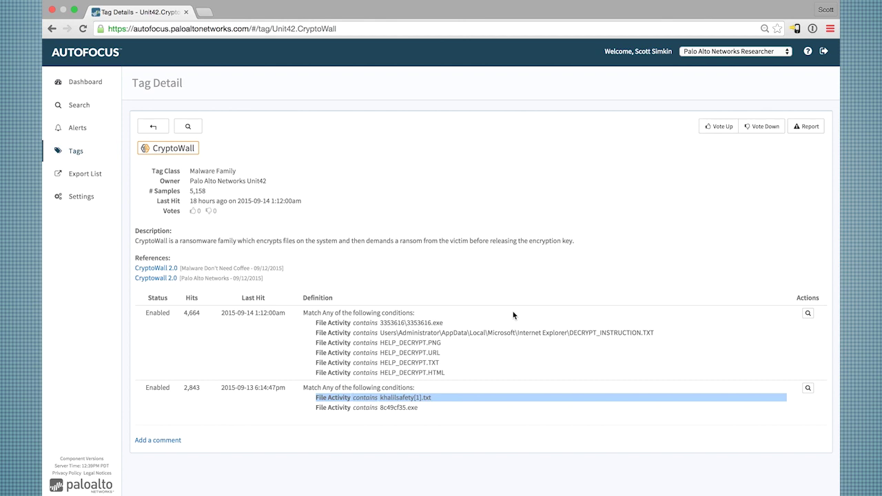
pyautogui.click(598, 345)
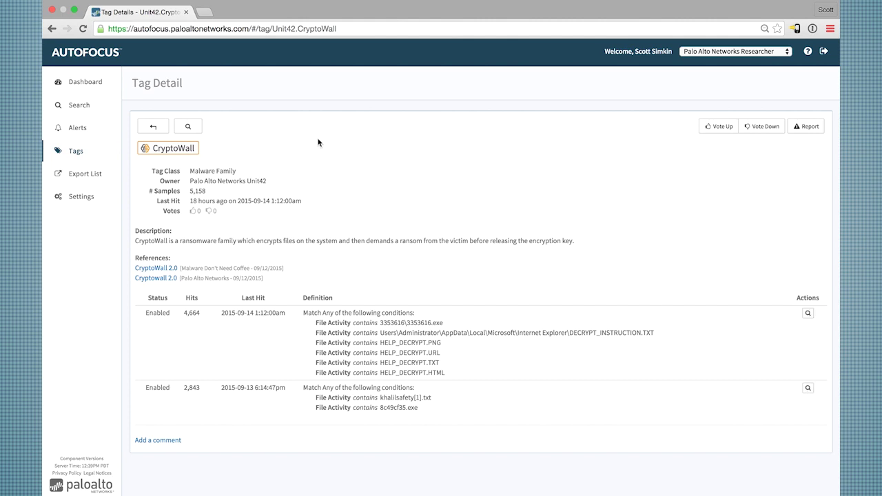
pyautogui.click(91, 84)
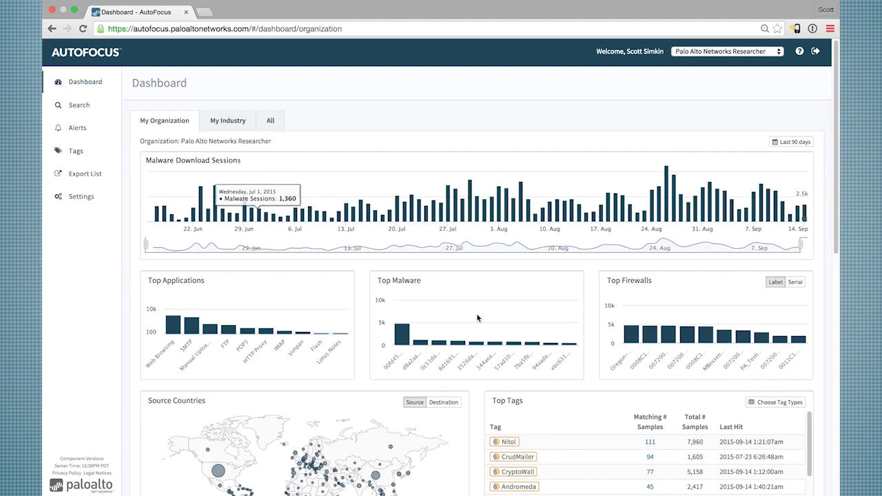
pyautogui.scroll(-2, 478, 315)
pyautogui.scroll(-3, 478, 317)
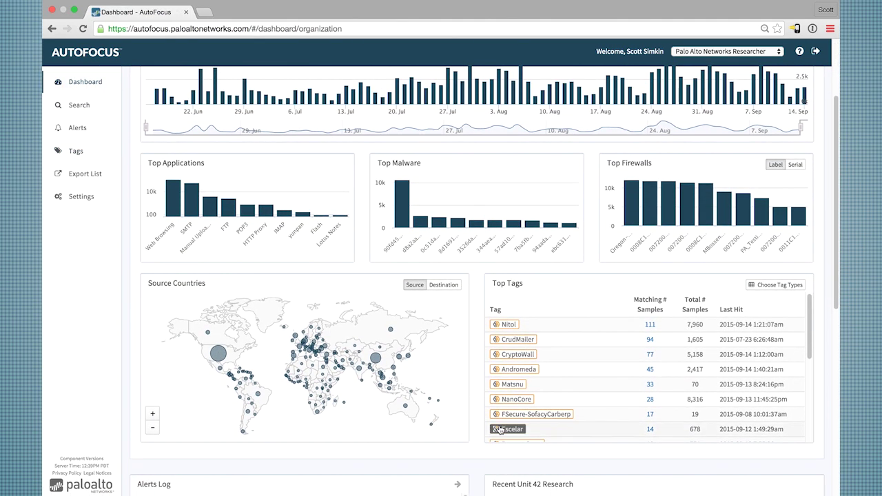
pyautogui.scroll(-2, 466, 448)
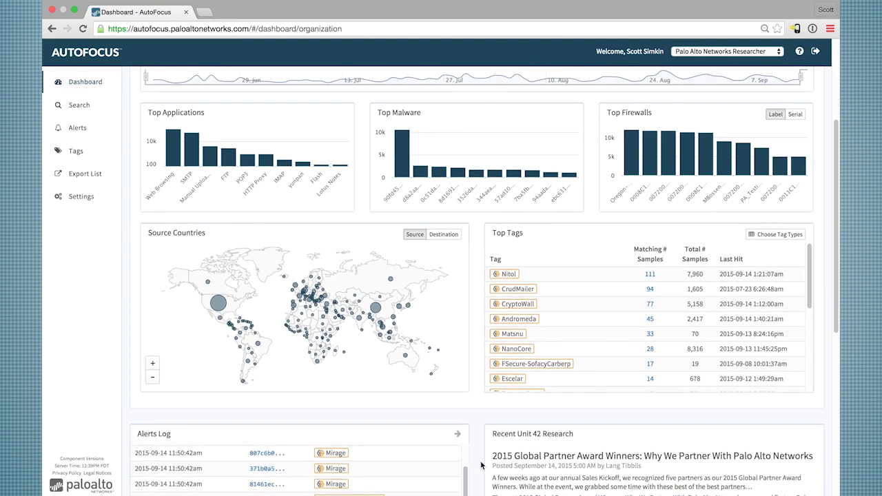
pyautogui.scroll(-3, 482, 466)
pyautogui.scroll(3, 444, 426)
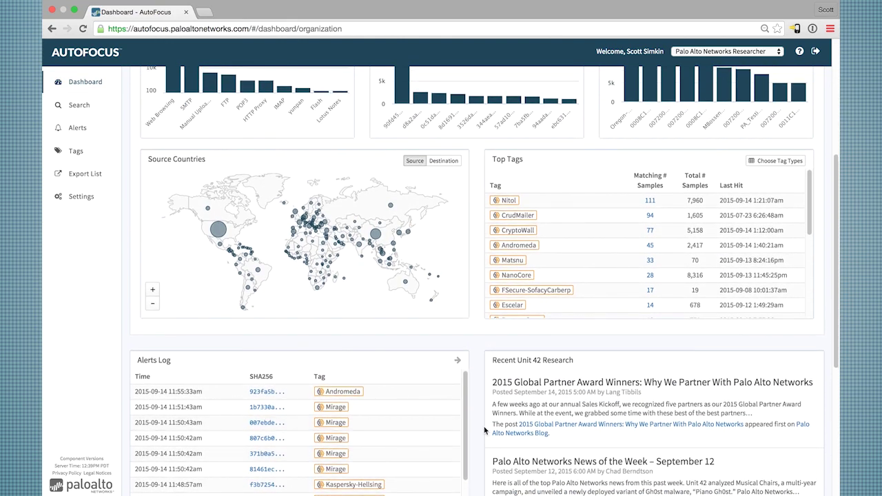
pyautogui.scroll(-1, 484, 430)
pyautogui.scroll(-1, 485, 430)
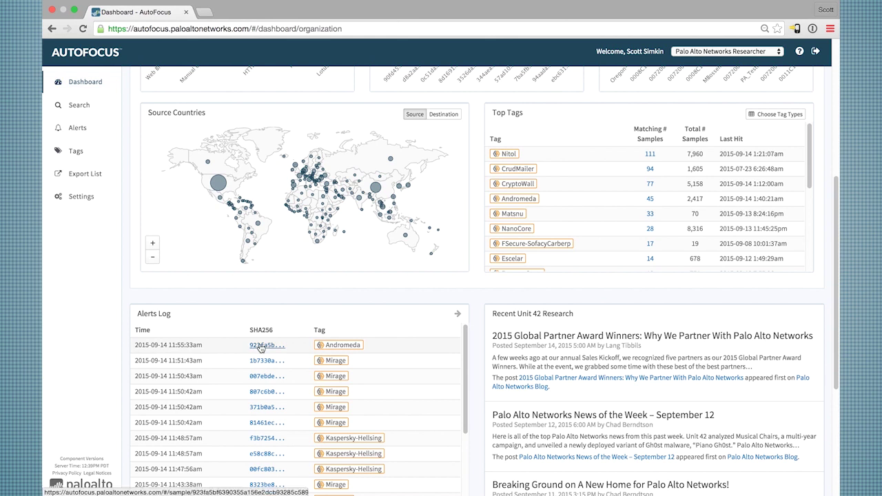
pyautogui.moveTo(333, 350)
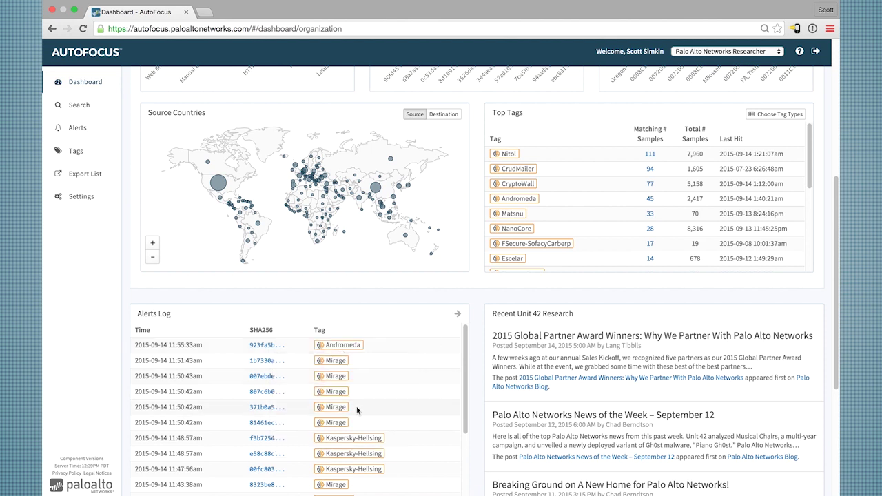
pyautogui.scroll(-3, 404, 435)
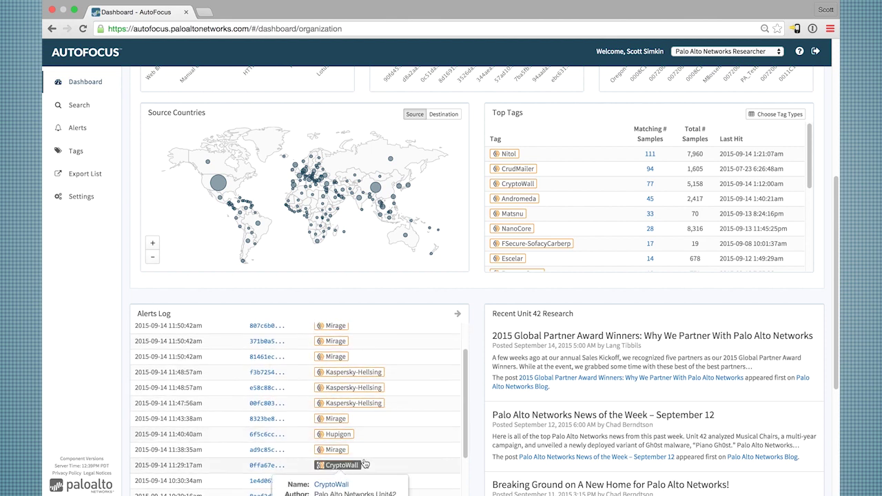
pyautogui.scroll(-1, 395, 449)
pyautogui.scroll(5, 394, 449)
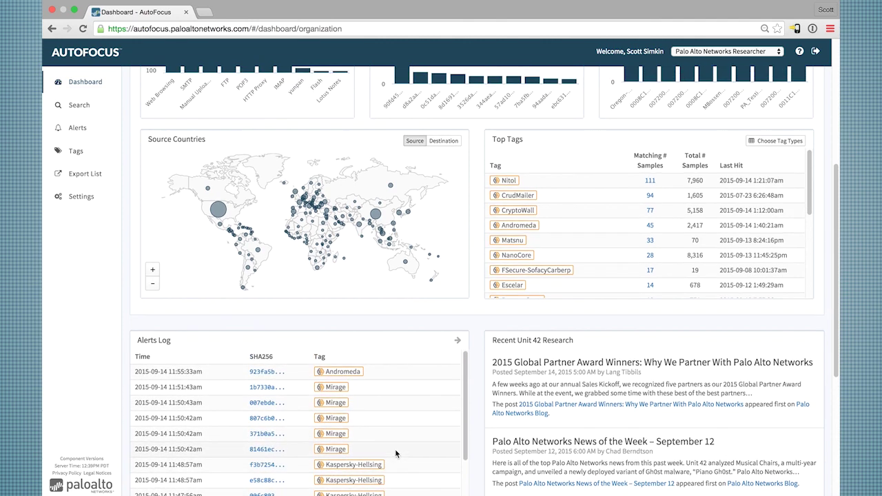
pyautogui.scroll(3, 113, 321)
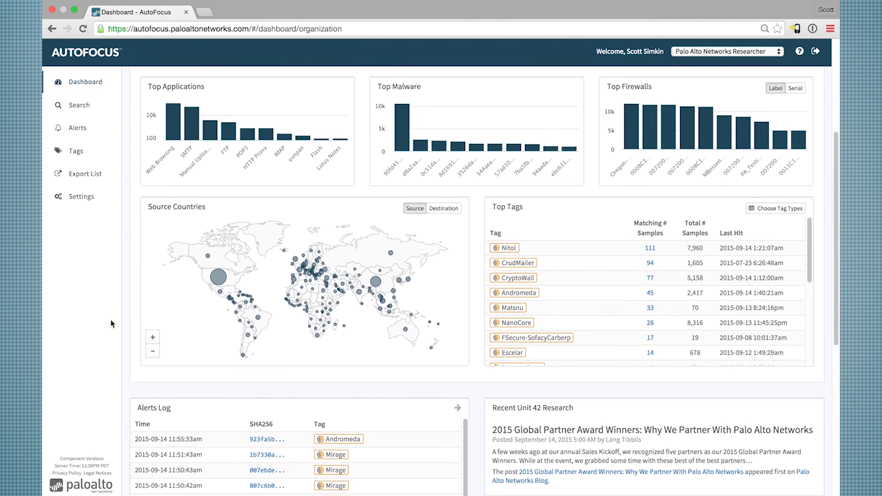
# Step: Open the Unit 42 Tags list and scroll through its 200 tags
pyautogui.click(75, 152)
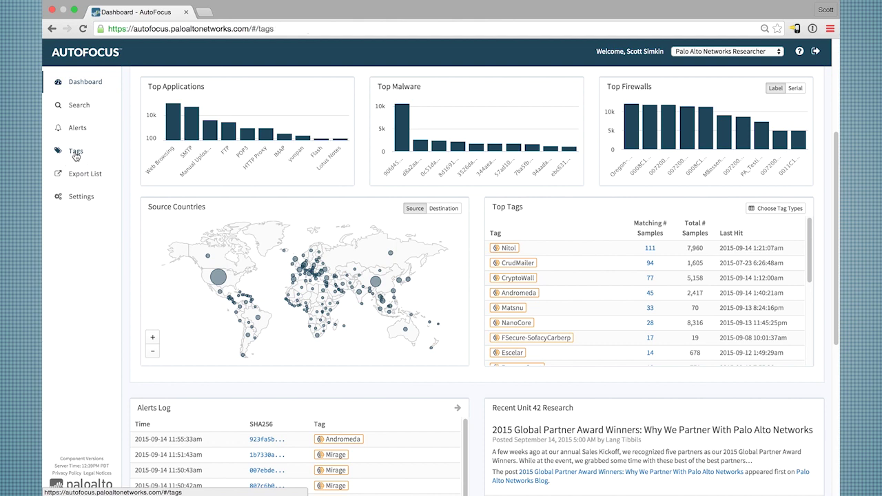
pyautogui.click(224, 125)
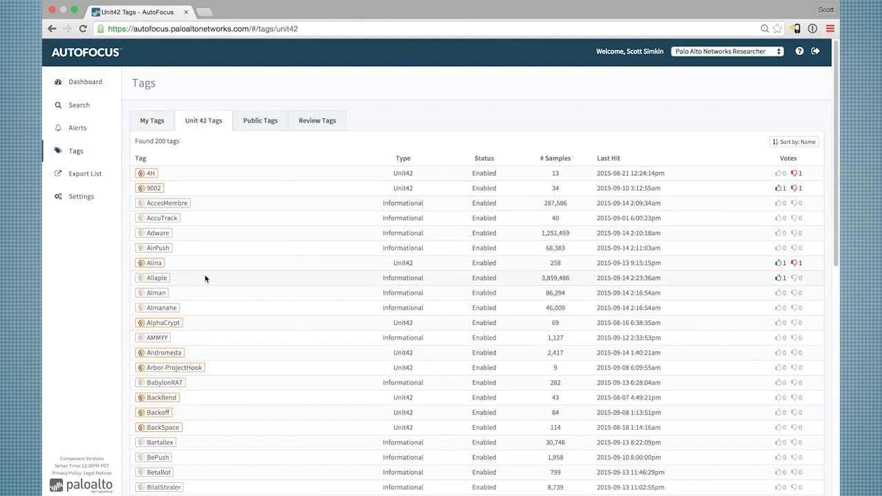
pyautogui.scroll(-2, 204, 279)
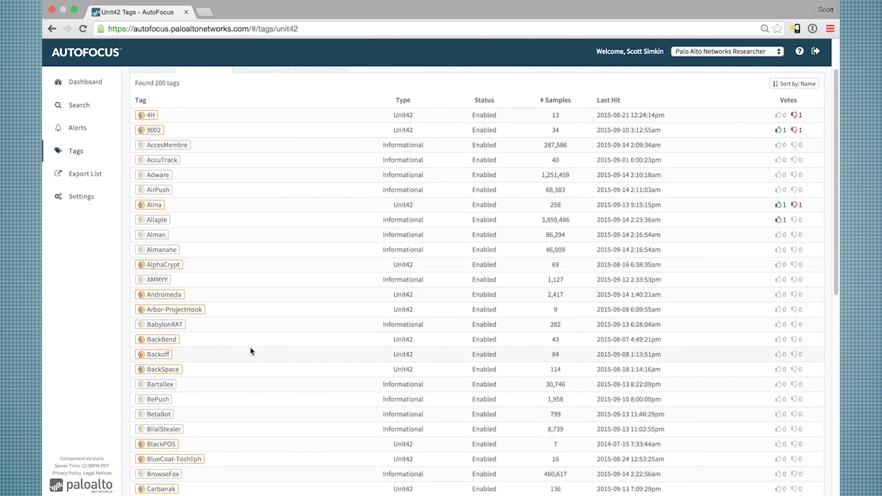
pyautogui.scroll(-3, 250, 349)
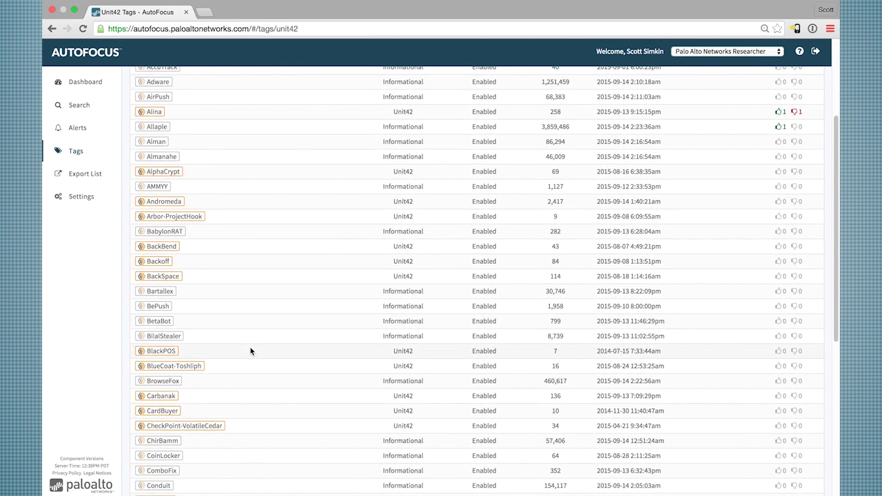
pyautogui.scroll(-5, 250, 352)
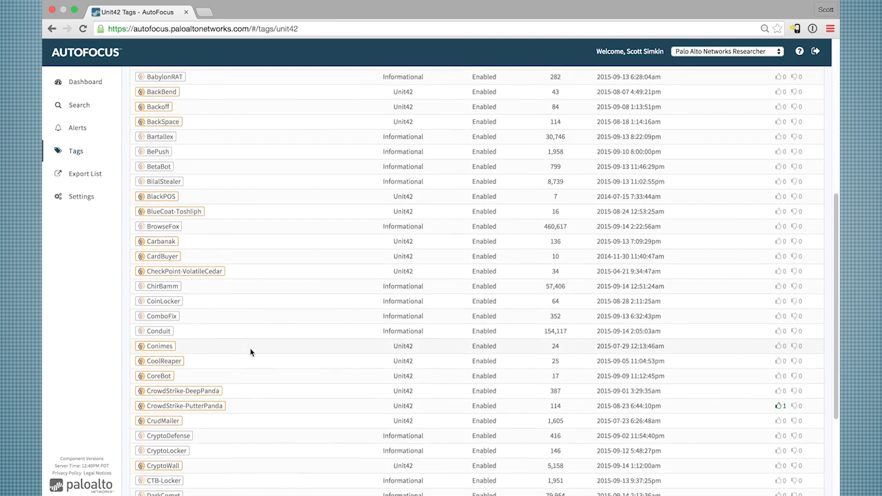
pyautogui.scroll(-5, 250, 352)
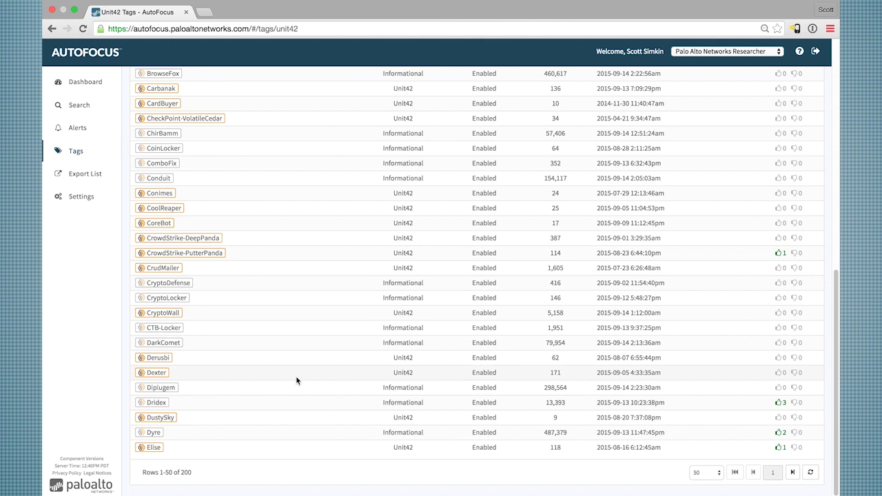
# Step: Open the CrowdStrike-DeepPanda tag and scroll down through its details and definition conditions
pyautogui.click(206, 242)
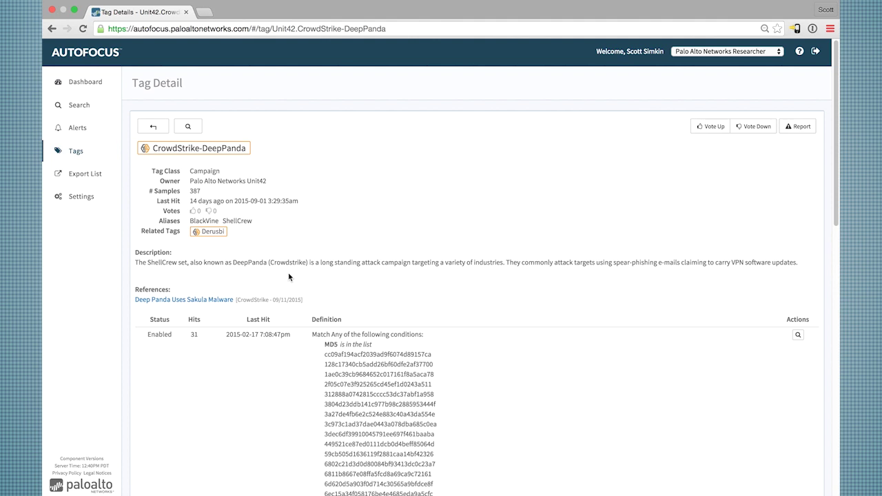
pyautogui.scroll(-2, 349, 291)
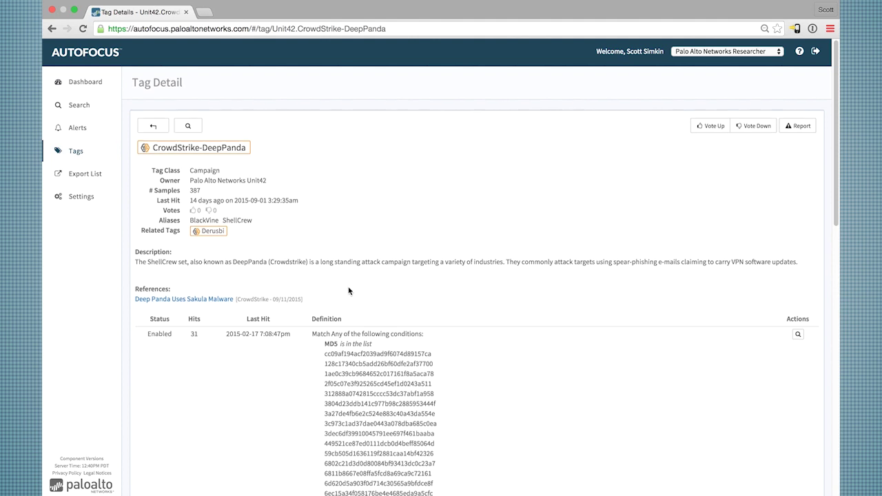
pyautogui.moveTo(195, 196)
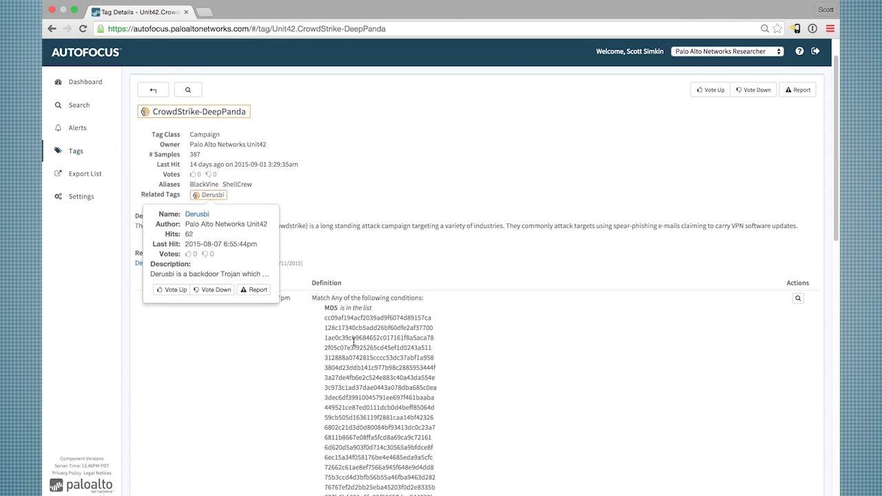
pyautogui.scroll(-5, 355, 342)
pyautogui.scroll(-2, 354, 342)
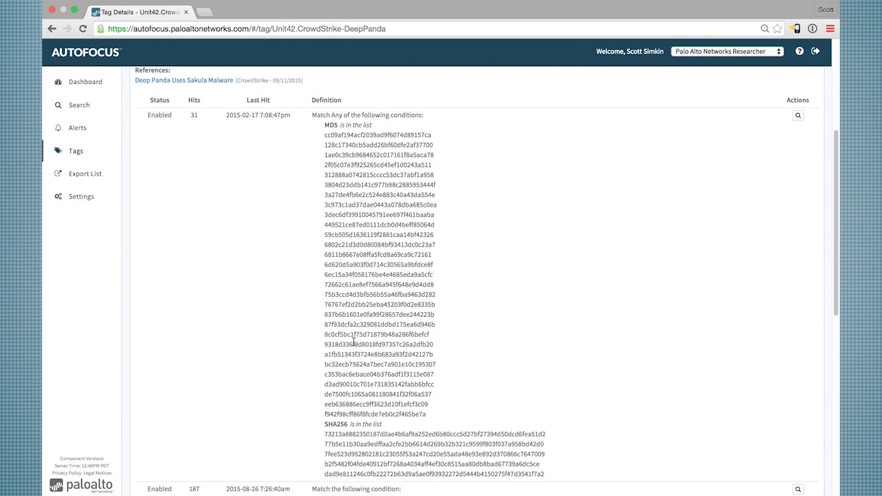
pyautogui.scroll(-1, 354, 342)
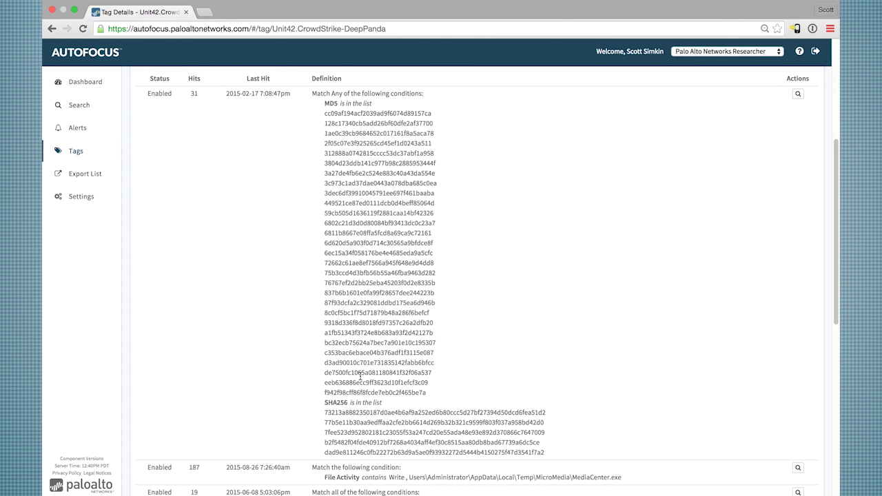
pyautogui.scroll(-2, 360, 376)
pyautogui.scroll(-1, 360, 375)
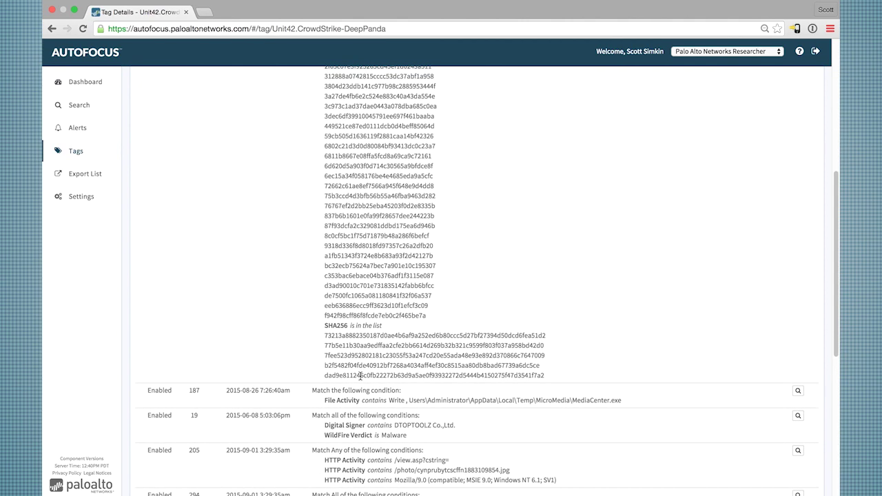
pyautogui.scroll(-1, 393, 388)
# Step: Highlight the DTOPTOOLZ Co.,Ltd. signer and firefox.dyndns-free.com DNS conditions
pyautogui.tripleClick(396, 390)
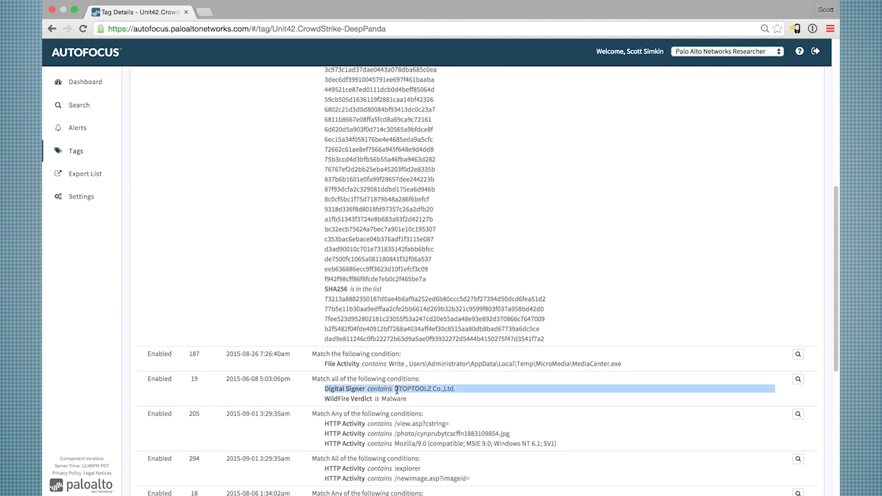
pyautogui.scroll(-3, 371, 426)
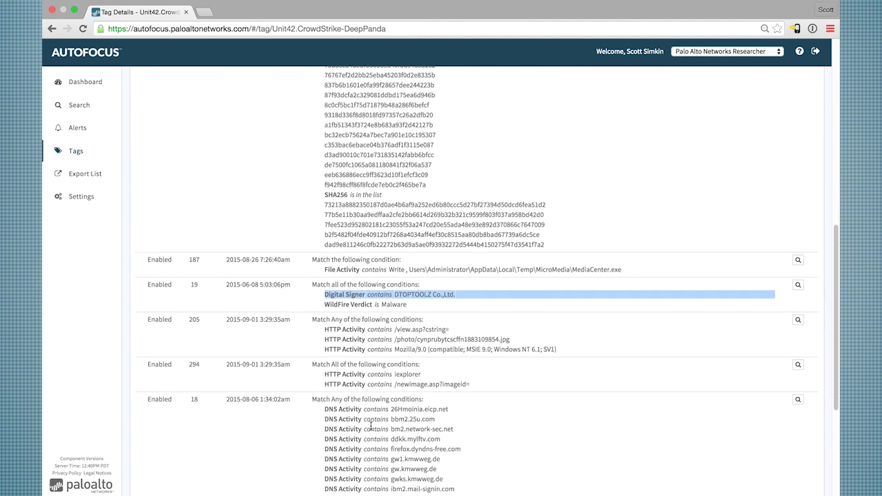
pyautogui.scroll(-1, 371, 427)
pyautogui.tripleClick(371, 426)
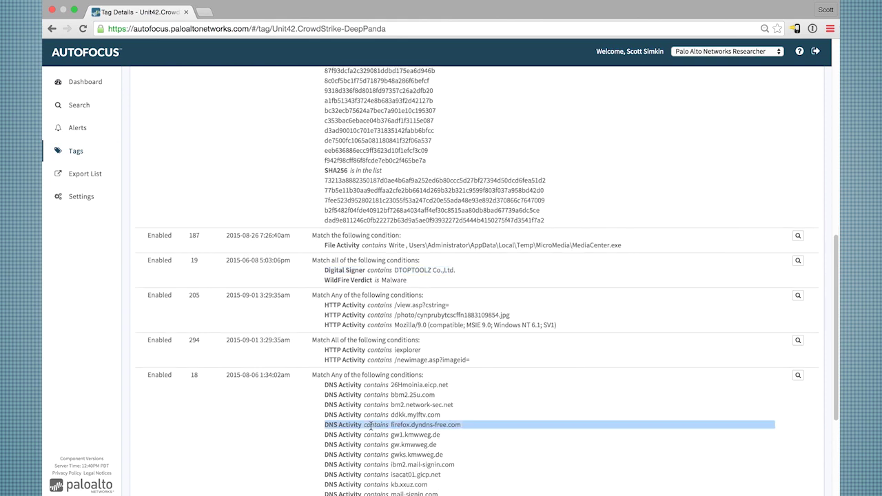
pyautogui.scroll(-3, 370, 427)
pyautogui.scroll(-3, 372, 427)
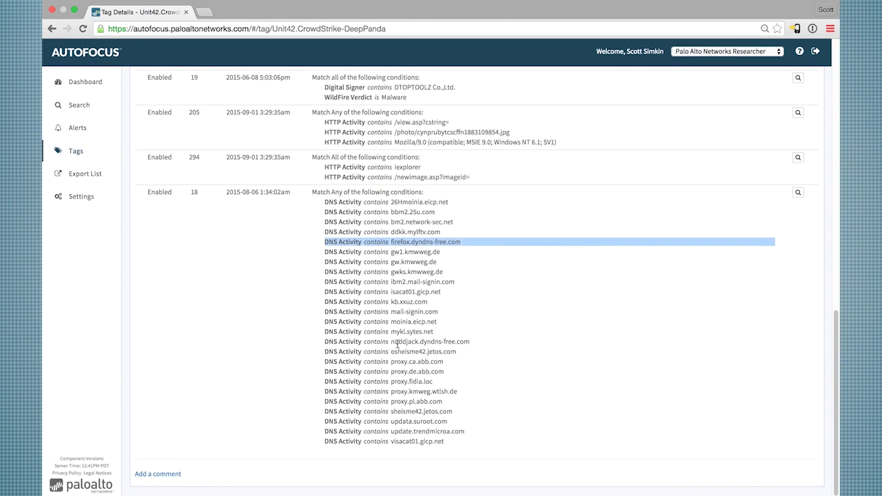
pyautogui.click(344, 166)
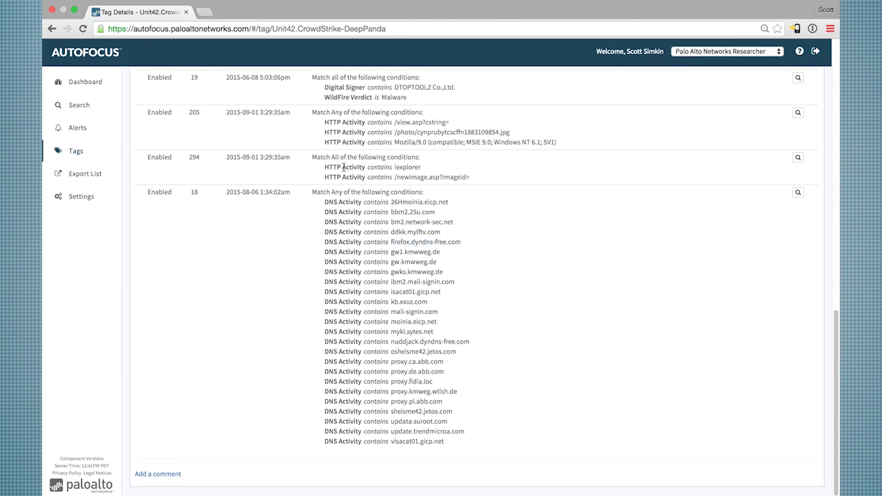
pyautogui.scroll(10, 324, 206)
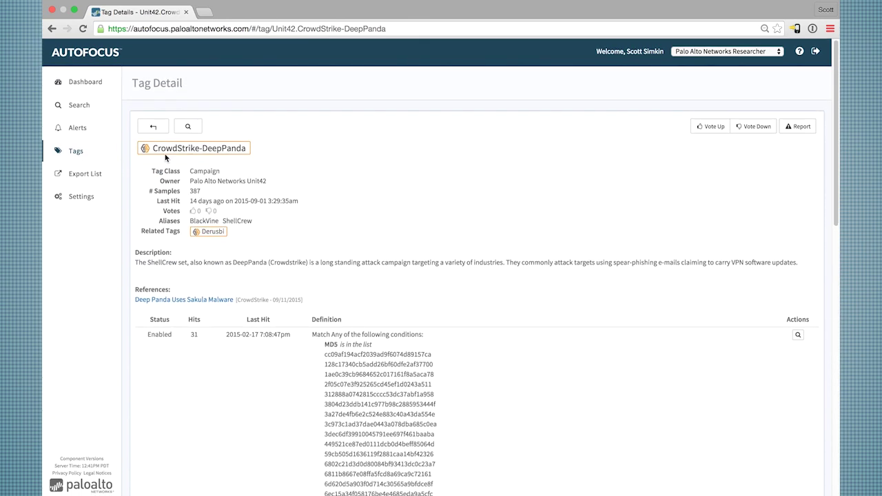
# Step: On the Search page, remove the WildFire Verdict condition and add a new condition row
pyautogui.click(80, 106)
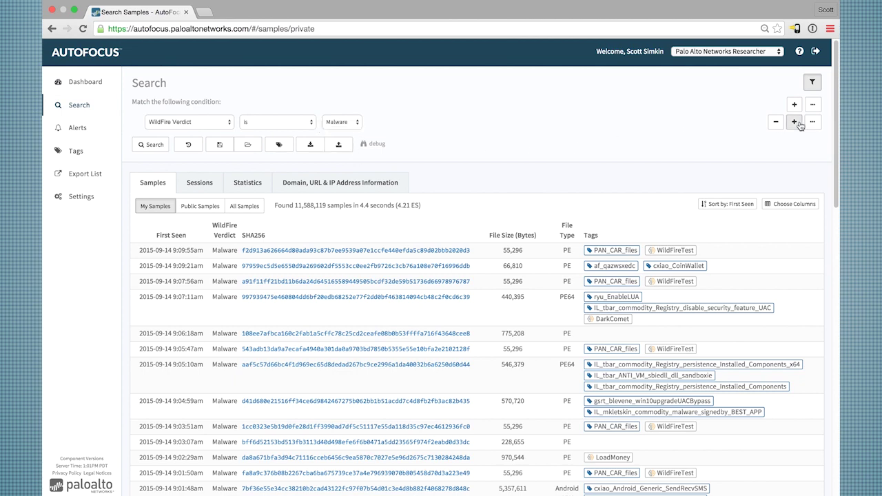
pyautogui.click(775, 122)
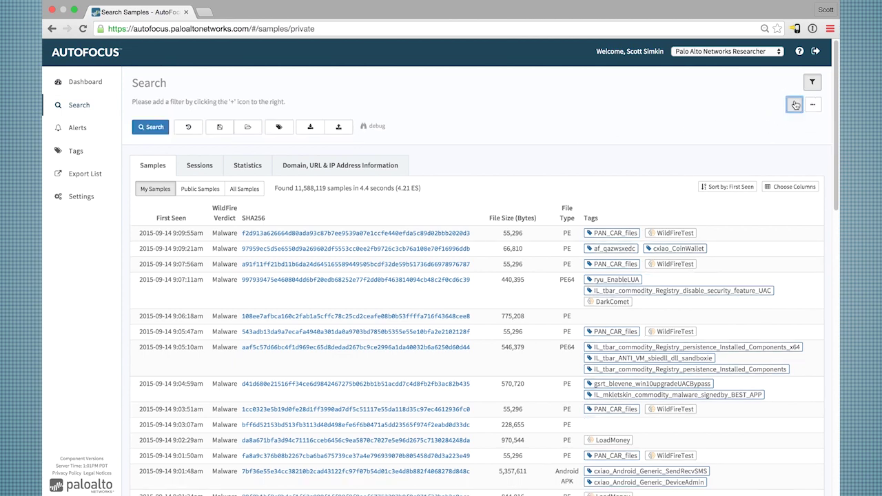
pyautogui.click(794, 104)
# Step: Change the condition's field from SHA256 to Domain, ready for a value
pyautogui.click(207, 124)
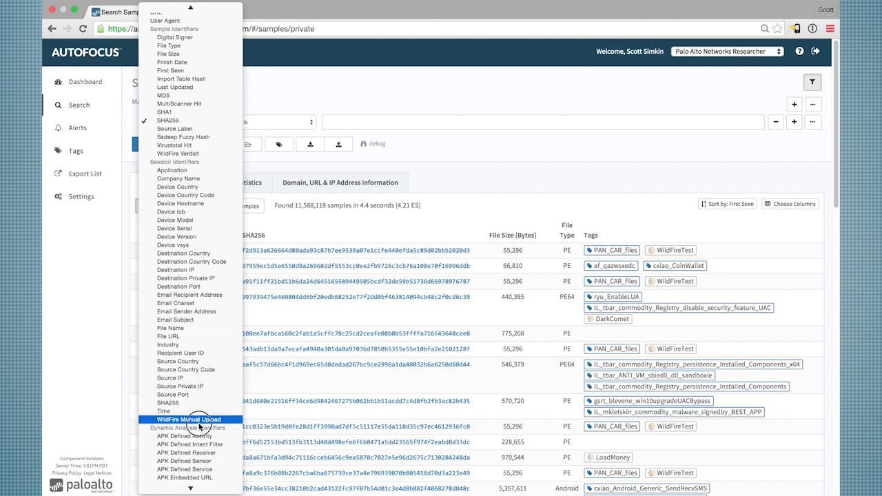
pyautogui.moveTo(199, 484)
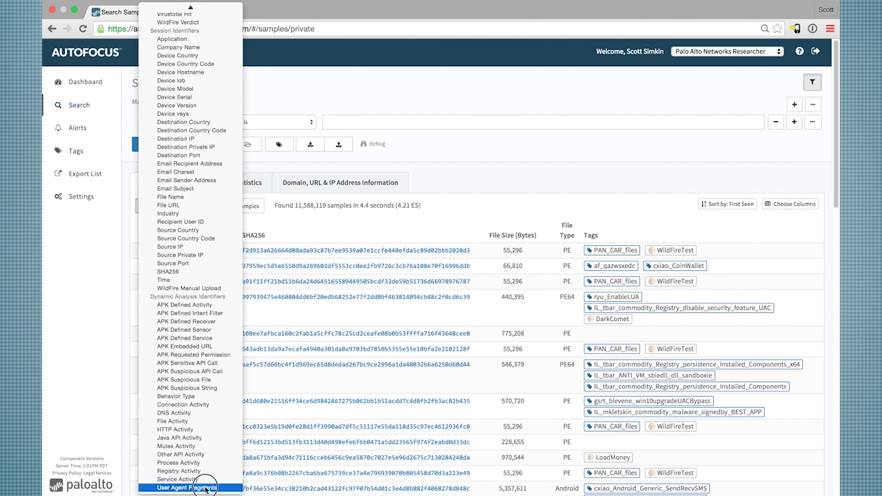
pyautogui.moveTo(203, 10)
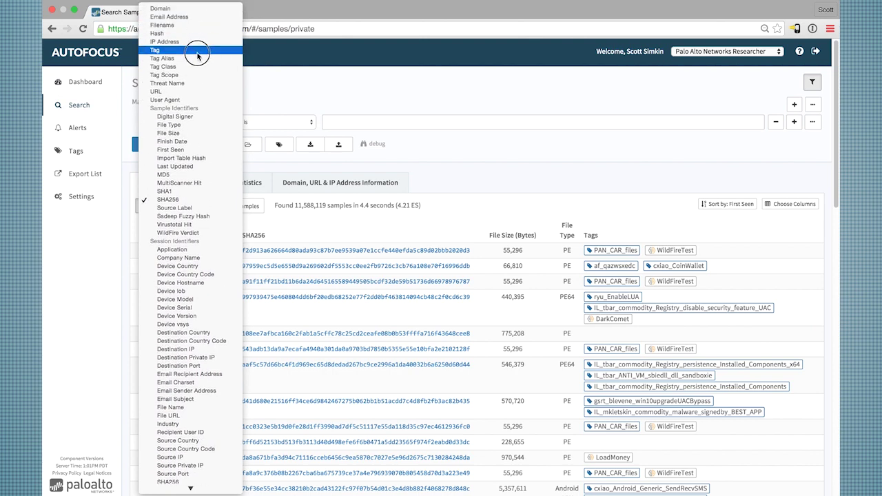
pyautogui.click(319, 118)
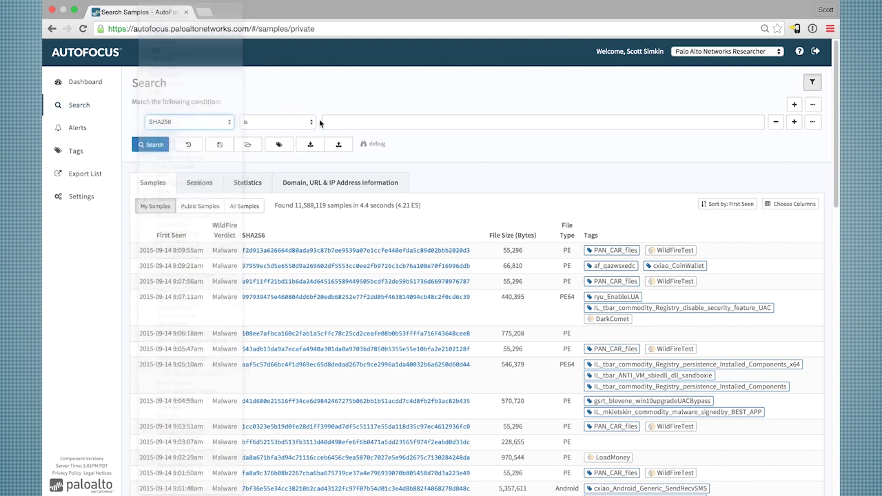
pyautogui.click(192, 122)
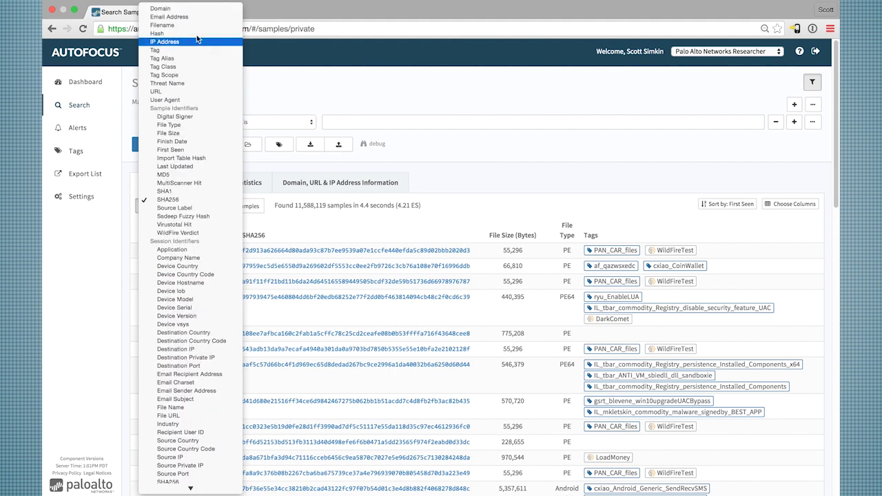
pyautogui.click(181, 9)
pyautogui.click(351, 120)
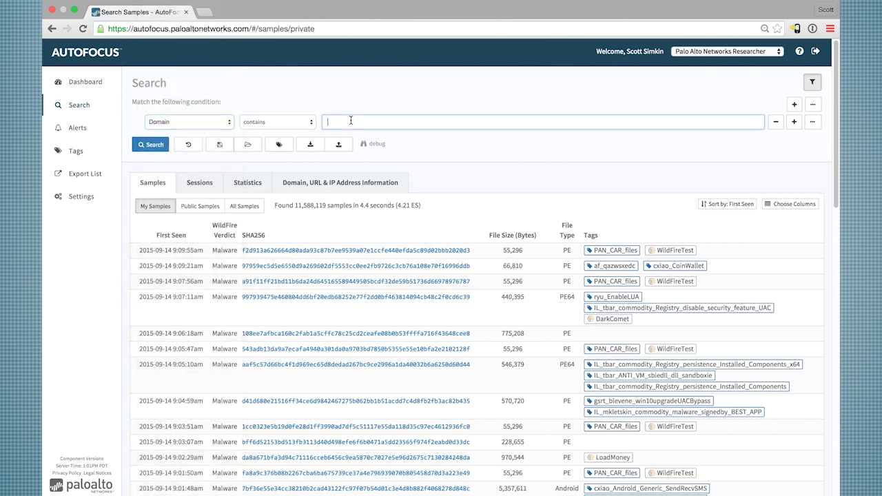
# Step: Search for Domain contains 'we11point', which finds 0 private samples
pyautogui.write('we11point')
pyautogui.click(144, 148)
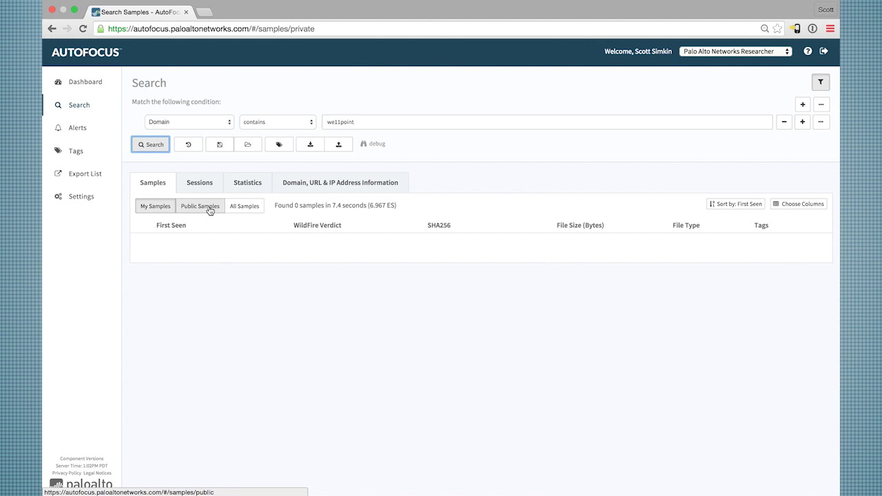
# Step: Show Public Samples: 12 we11point matches tagged CrowdStrike-DeepPanda and Symantec-BlackVine
pyautogui.click(210, 208)
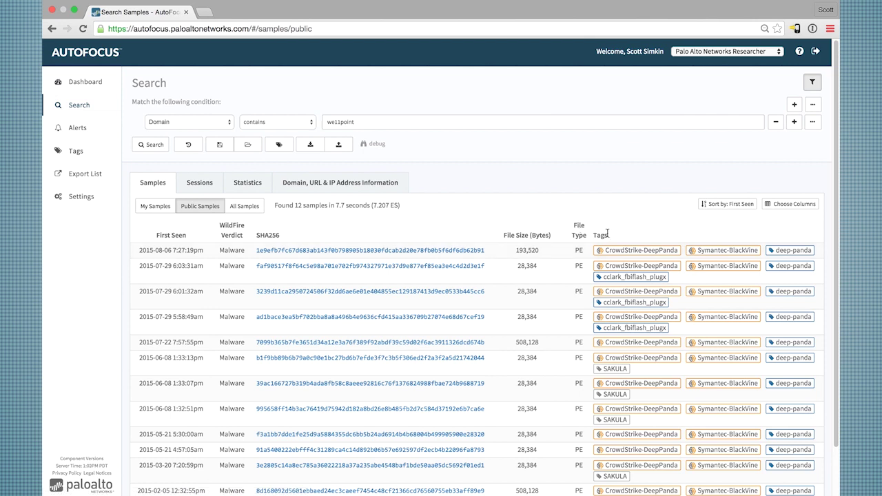
pyautogui.moveTo(648, 253)
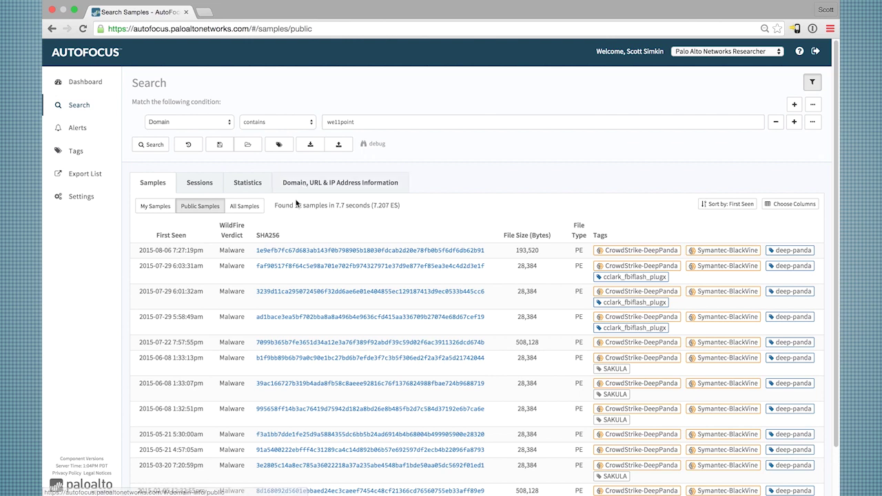
# Step: Add a second search condition and search its field list for 'wildfire m'
pyautogui.click(794, 121)
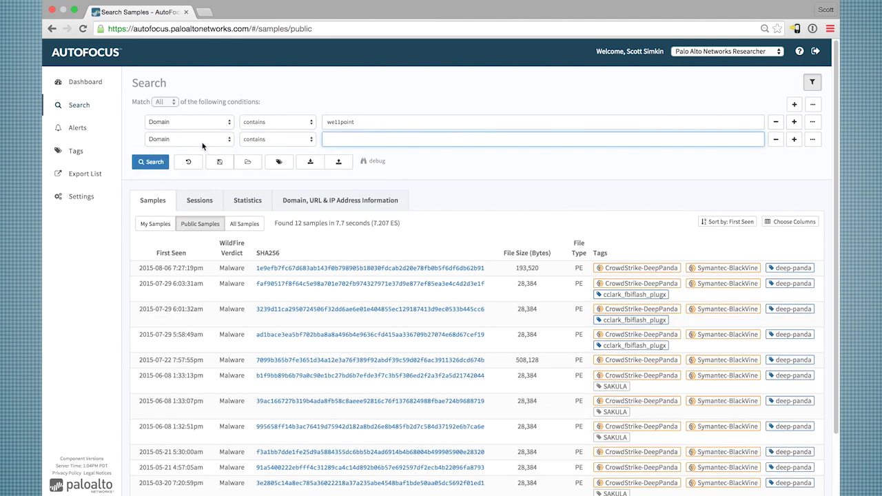
pyautogui.click(203, 144)
pyautogui.click(206, 141)
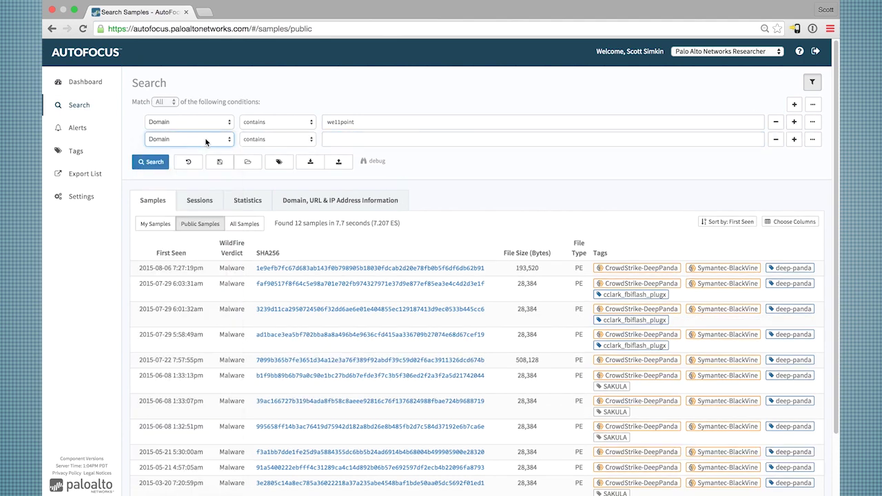
pyautogui.click(205, 140)
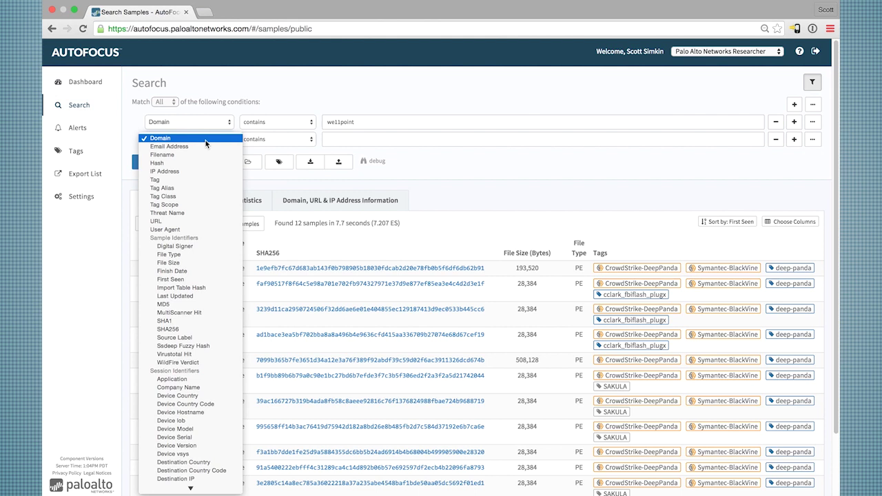
pyautogui.write('wildfire m')
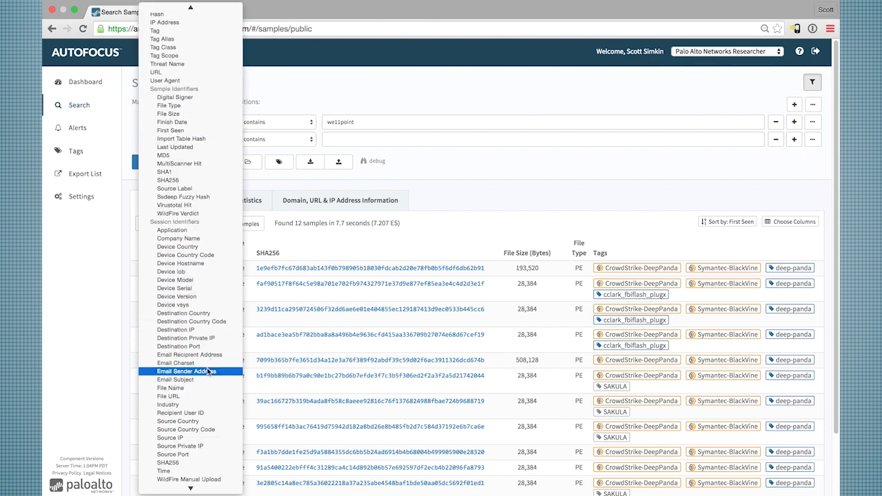
pyautogui.scroll(-2, 208, 372)
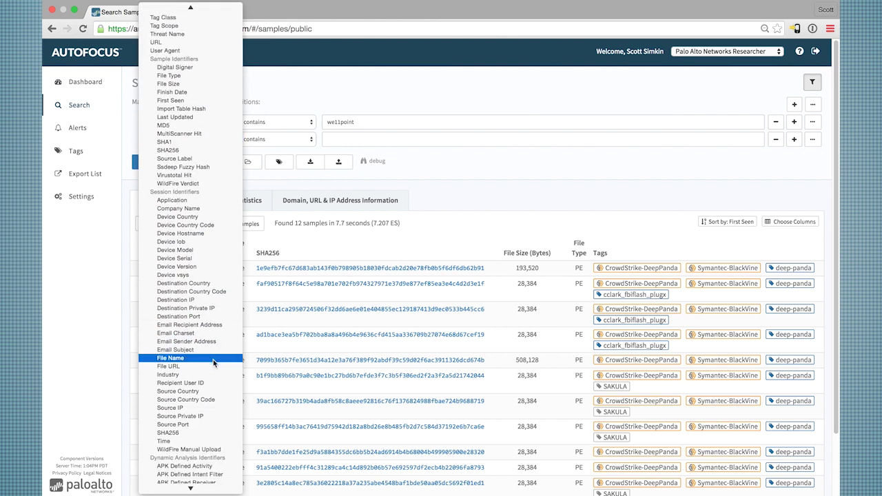
pyautogui.scroll(5, 207, 358)
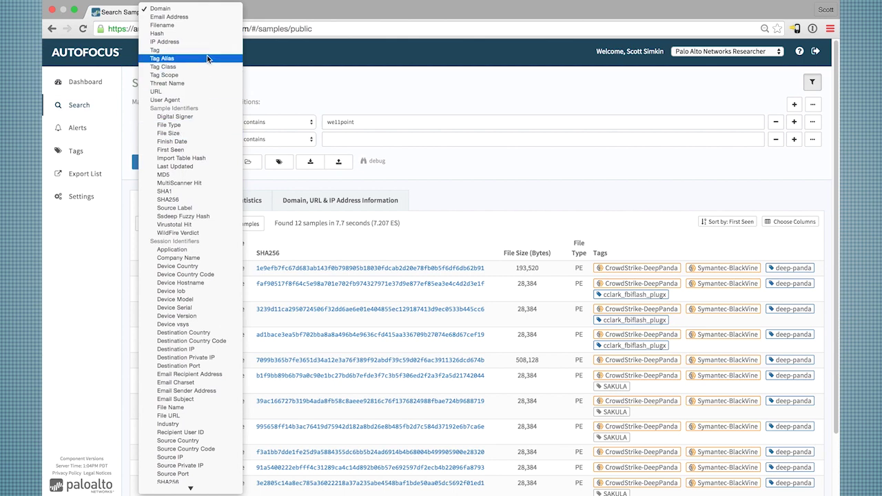
pyautogui.write('wildfire m')
pyautogui.scroll(-5, 188, 149)
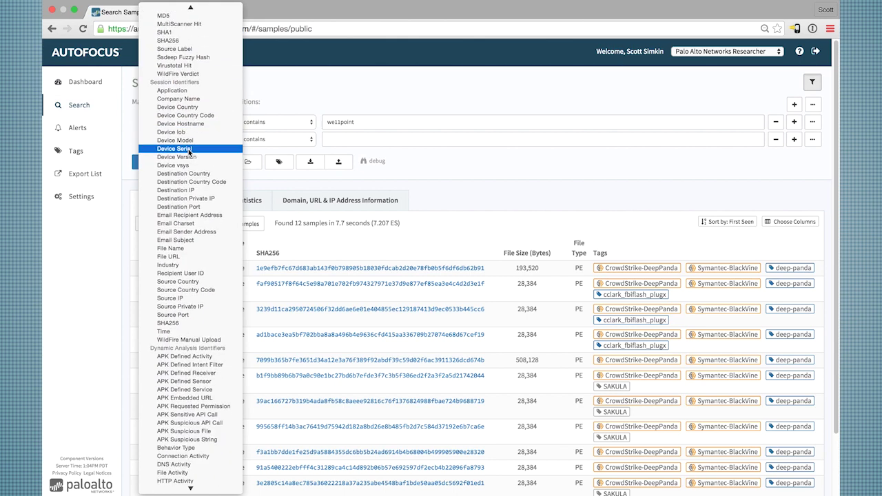
pyautogui.scroll(5, 188, 149)
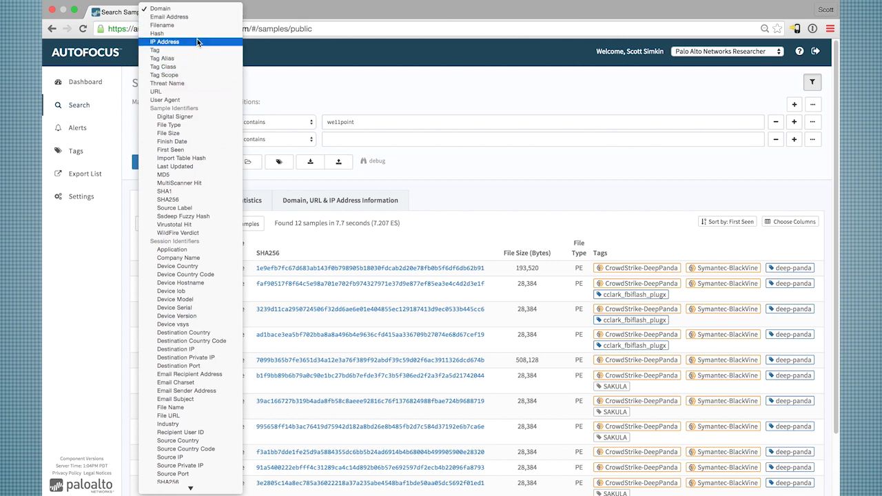
# Step: Set the condition to WildFire Verdict is Malware, search, and open the first sample
pyautogui.click(179, 233)
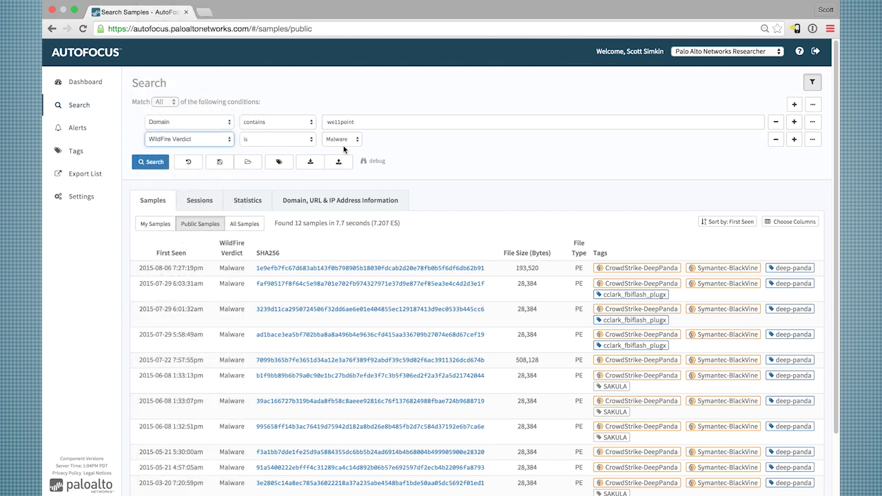
pyautogui.click(140, 170)
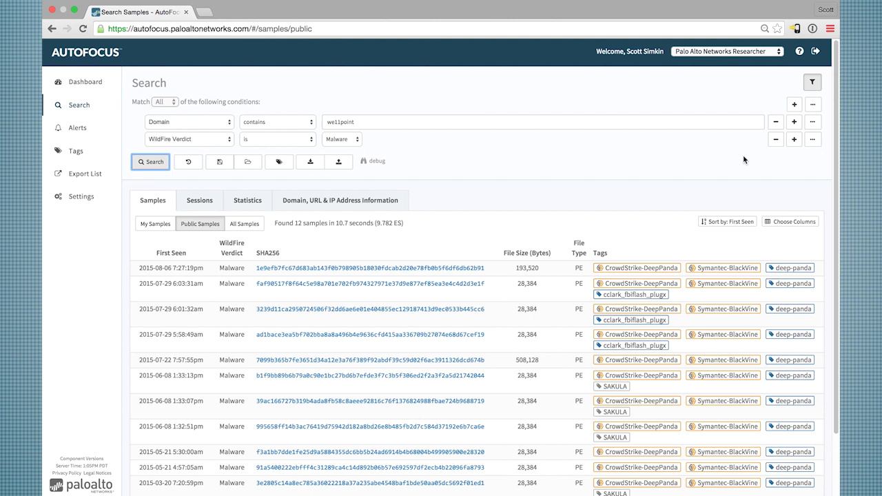
pyautogui.click(374, 268)
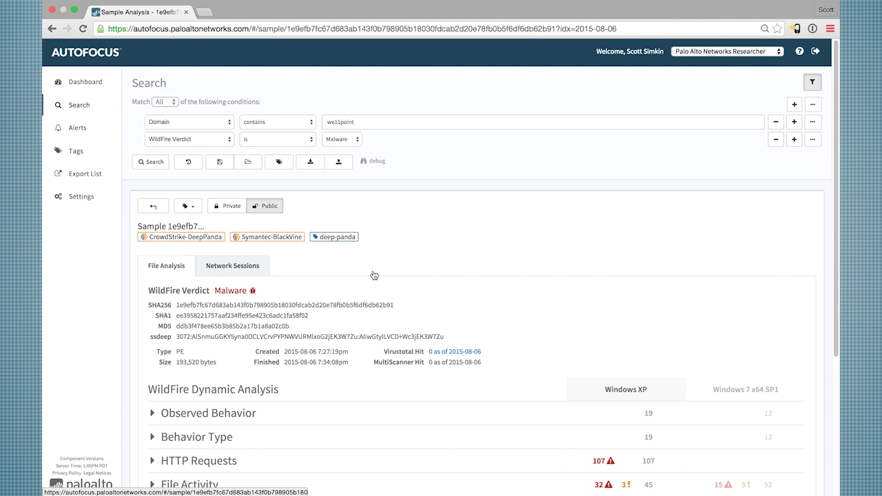
# Step: Scroll through sample 1e9efb7…'s analysis and check the MD5 Add to Search options
pyautogui.scroll(-2, 437, 281)
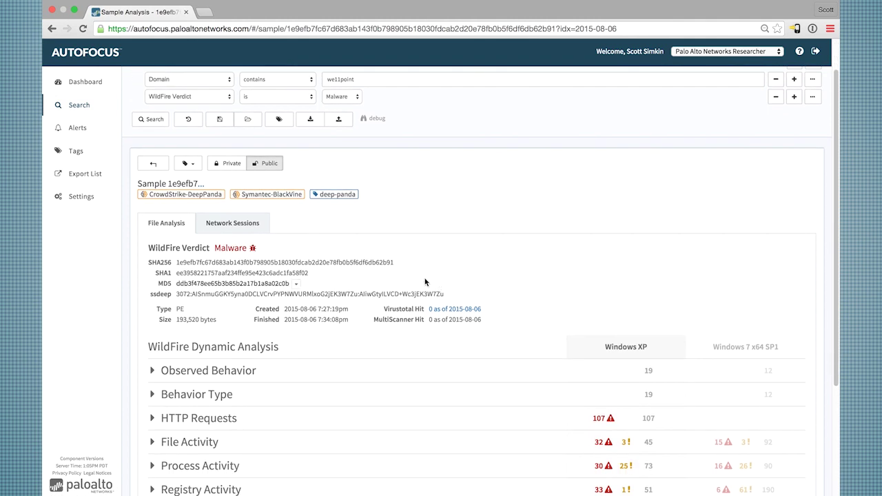
pyautogui.moveTo(233, 199)
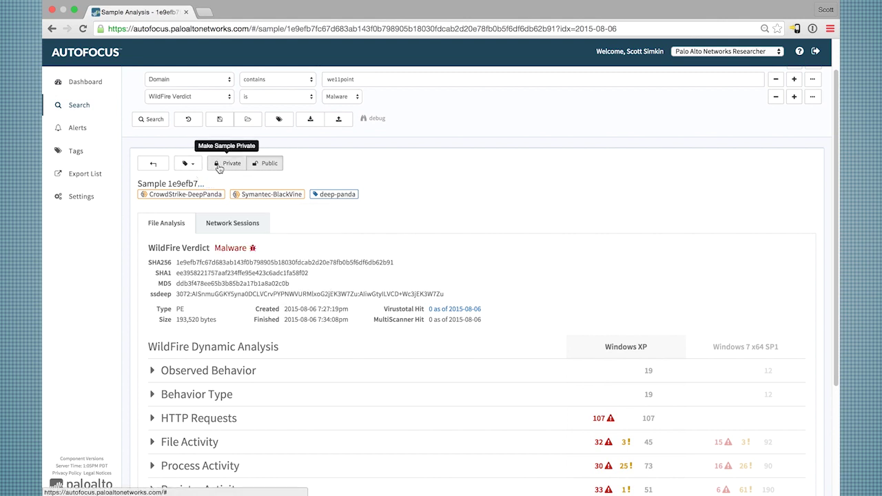
pyautogui.scroll(-1, 238, 206)
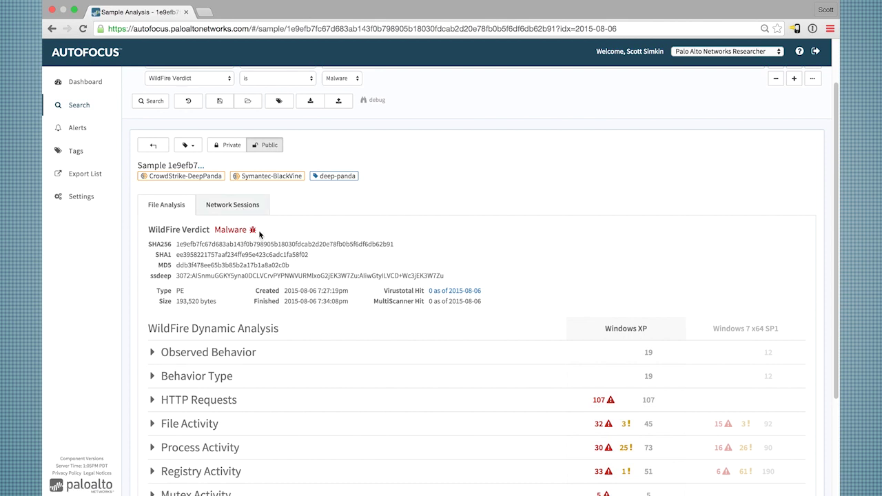
pyautogui.scroll(-1, 259, 234)
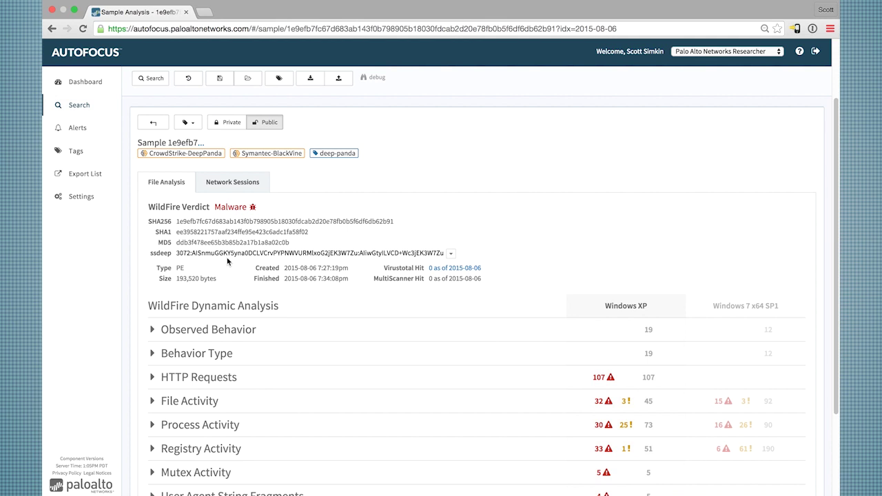
pyautogui.click(295, 244)
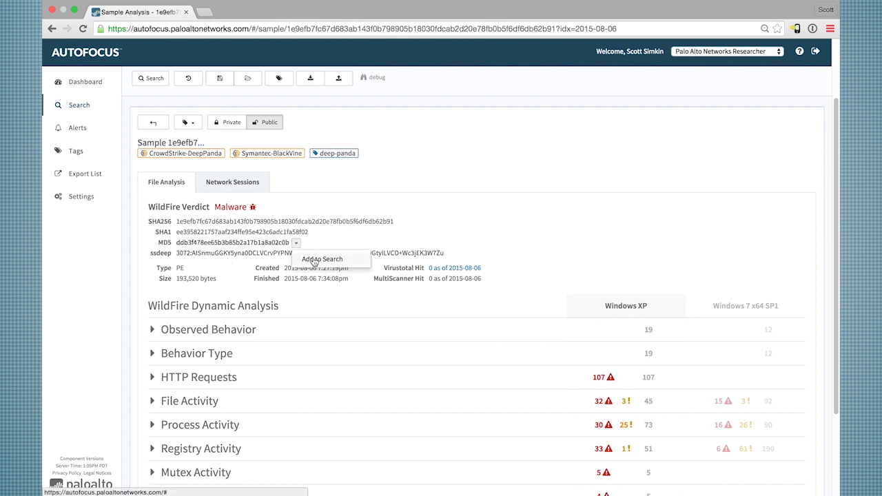
pyautogui.click(314, 260)
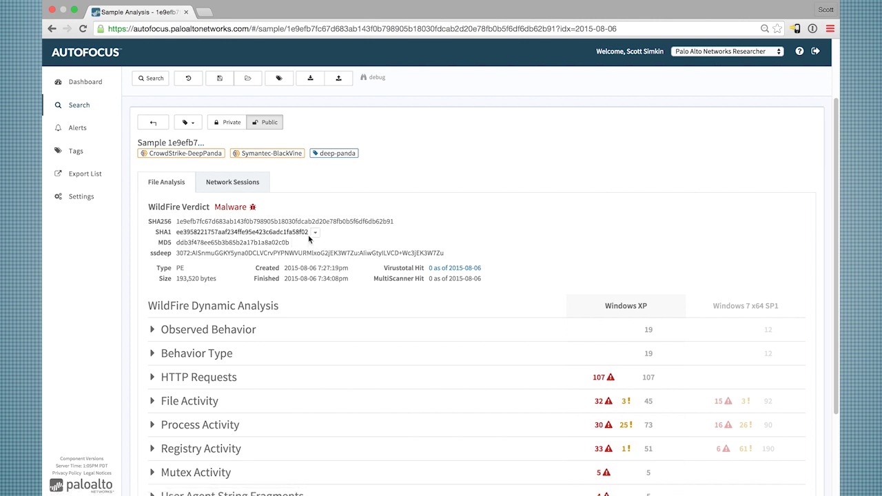
pyautogui.scroll(-3, 451, 264)
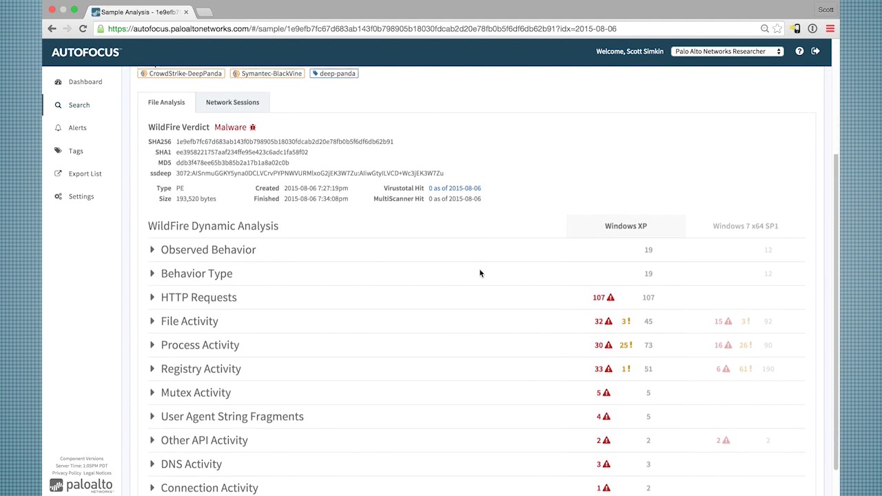
pyautogui.scroll(-2, 479, 271)
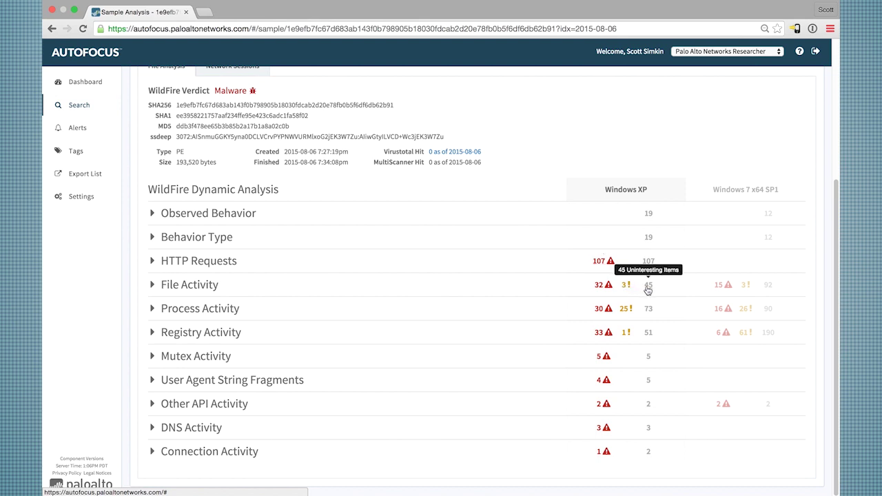
pyautogui.click(152, 435)
# Step: Expand DNS Activity and look up domain information for the first we11point.com query
pyautogui.scroll(-3, 204, 434)
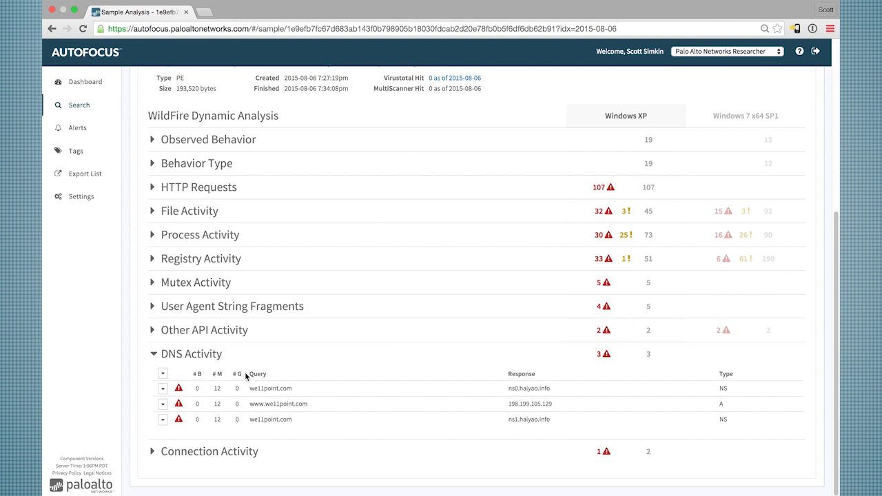
pyautogui.click(201, 390)
pyautogui.click(237, 388)
pyautogui.click(299, 390)
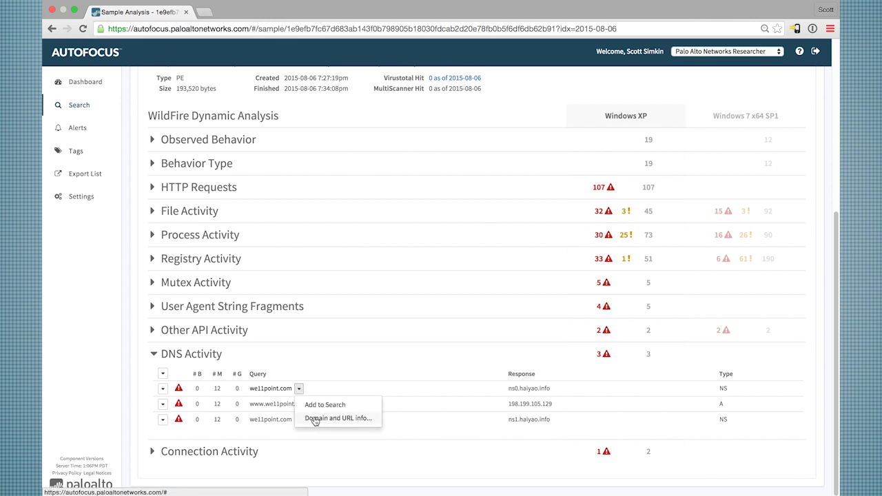
pyautogui.click(314, 419)
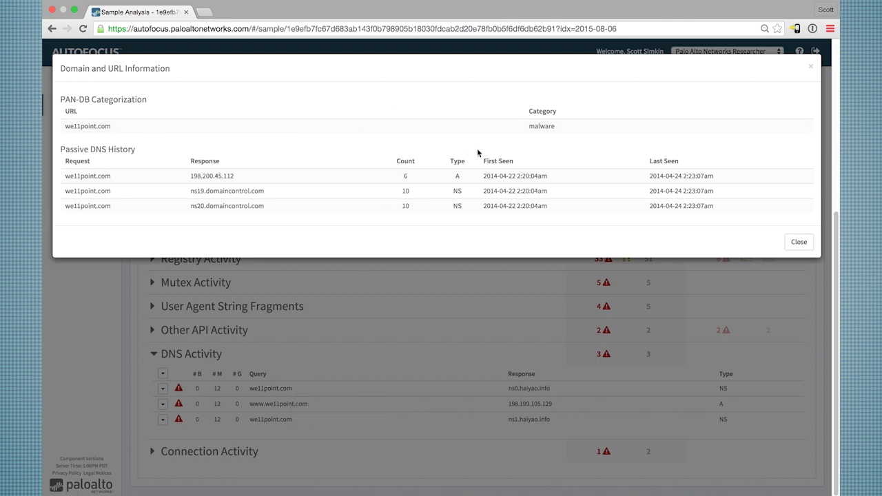
# Step: Select the 198.200.45.112 and ns19.domaincontrol.com responses, close the details, and collapse DNS Activity
pyautogui.click(543, 125)
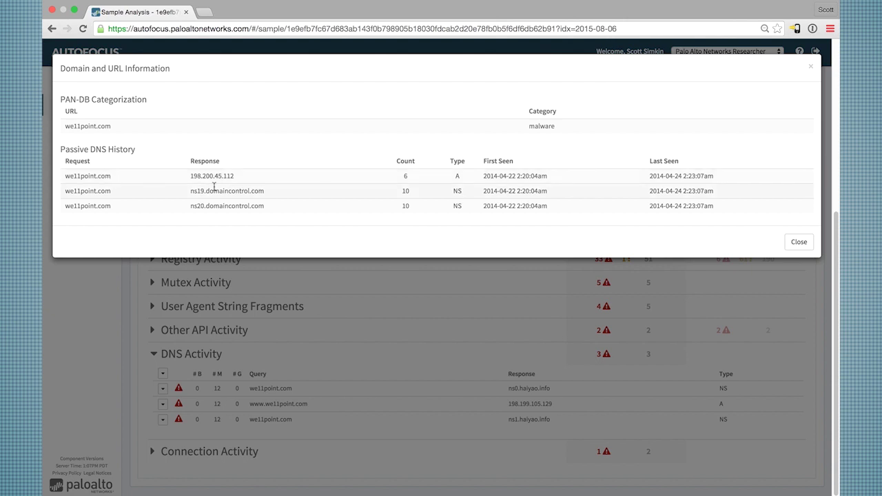
pyautogui.doubleClick(215, 176)
pyautogui.tripleClick(215, 191)
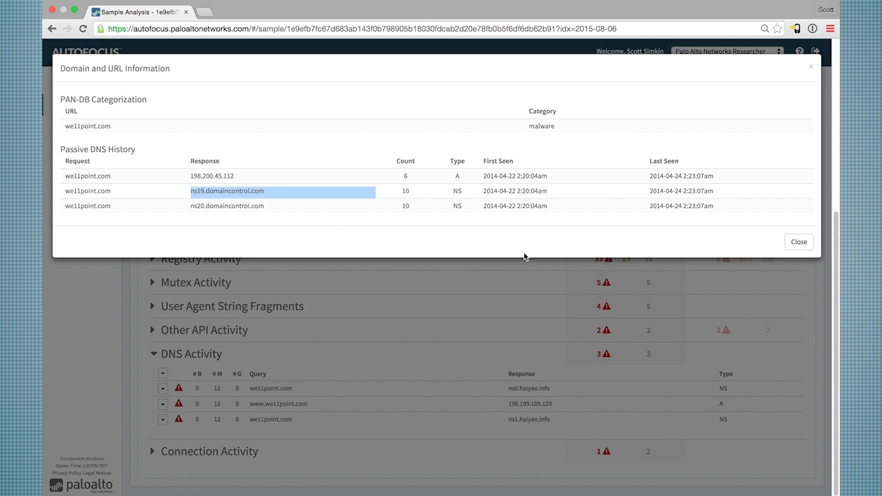
pyautogui.click(799, 243)
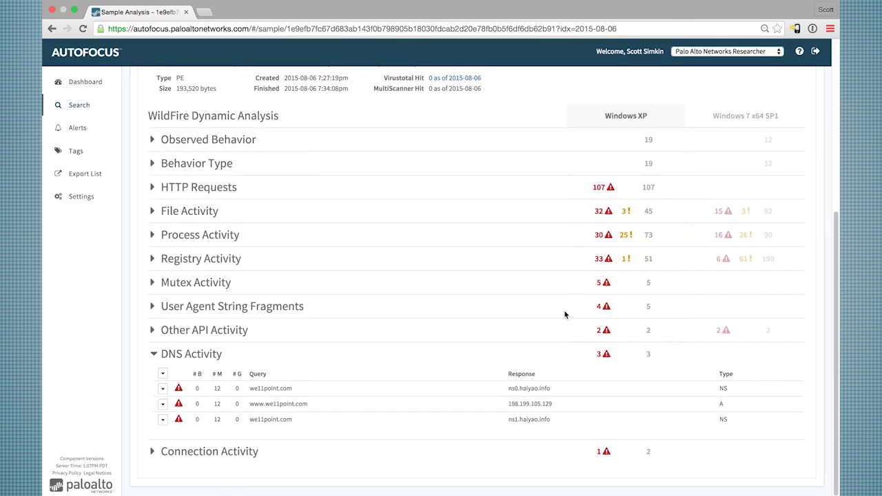
pyautogui.click(159, 356)
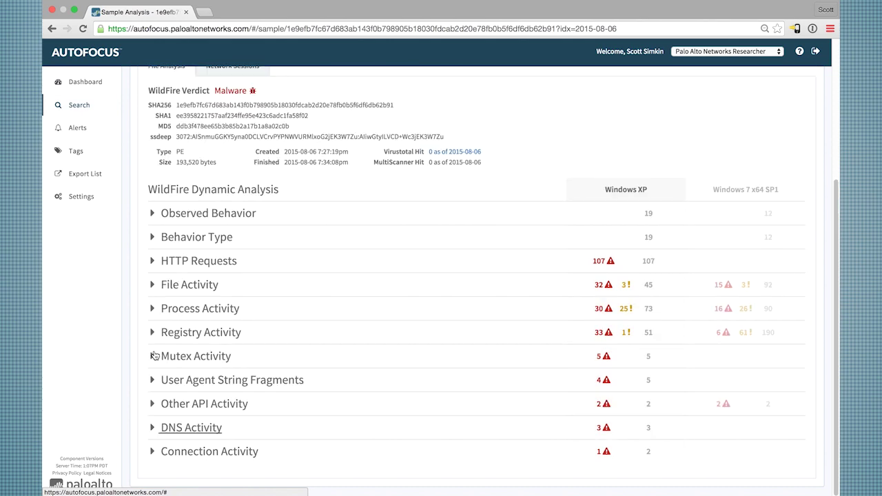
# Step: Expand File Activity and highlight the 73M, 17M and 2M counts in its events
pyautogui.click(153, 288)
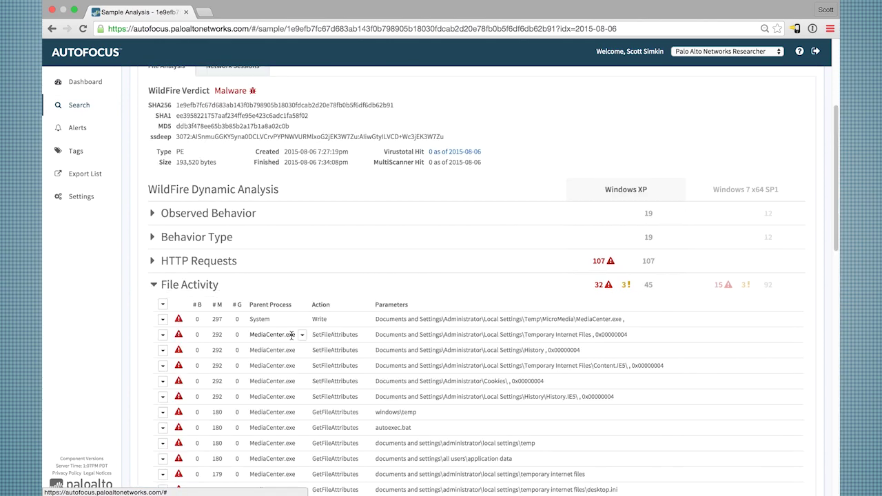
pyautogui.scroll(-5, 292, 337)
pyautogui.scroll(-8, 292, 336)
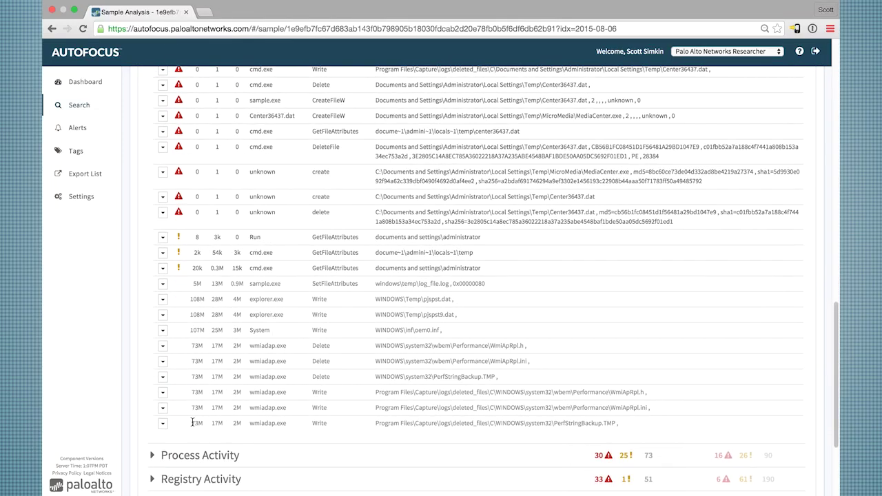
pyautogui.doubleClick(194, 422)
pyautogui.doubleClick(216, 423)
pyautogui.click(240, 423)
pyautogui.doubleClick(239, 424)
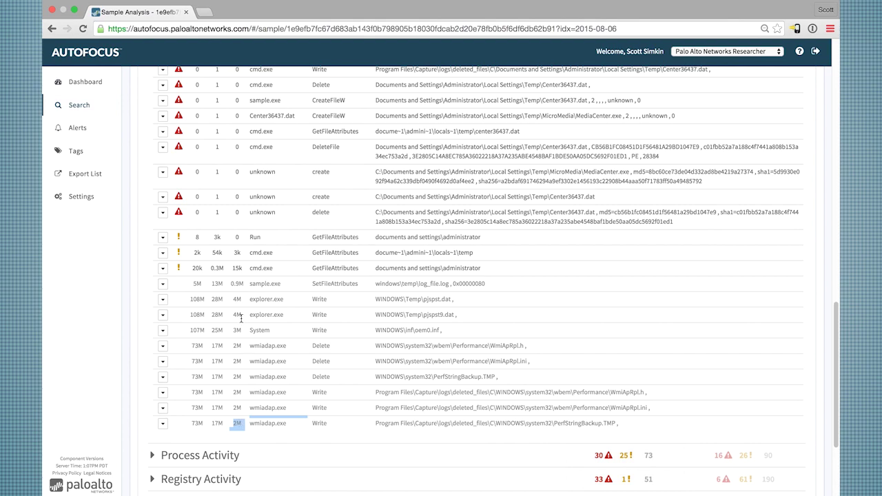
# Step: Bring up the Add to Search options for MediaCenter.exe
pyautogui.scroll(5, 239, 315)
pyautogui.scroll(3, 240, 319)
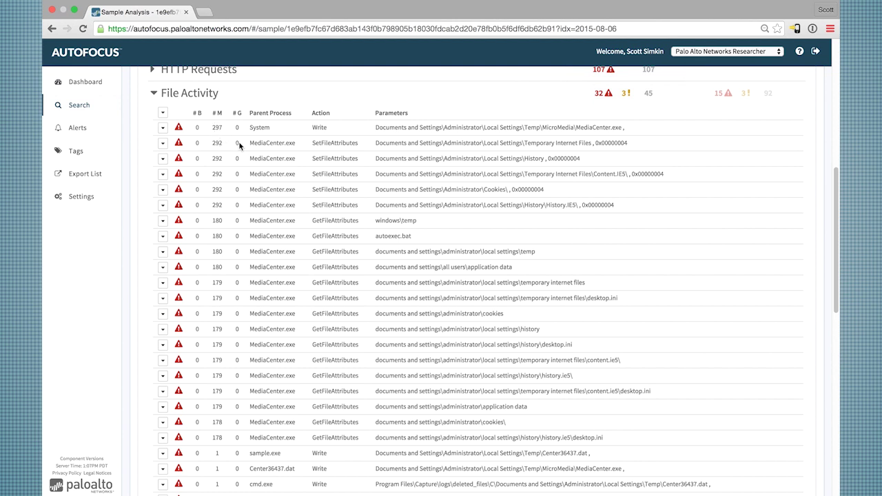
pyautogui.moveTo(292, 143)
pyautogui.click(301, 143)
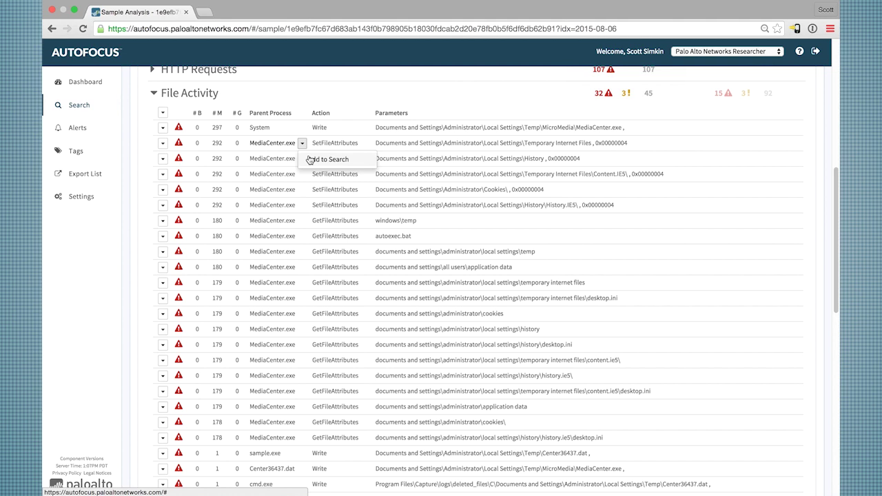
# Step: Add MediaCenter.exe file activity to the search, drop the we11point domain condition, and search
pyautogui.click(310, 160)
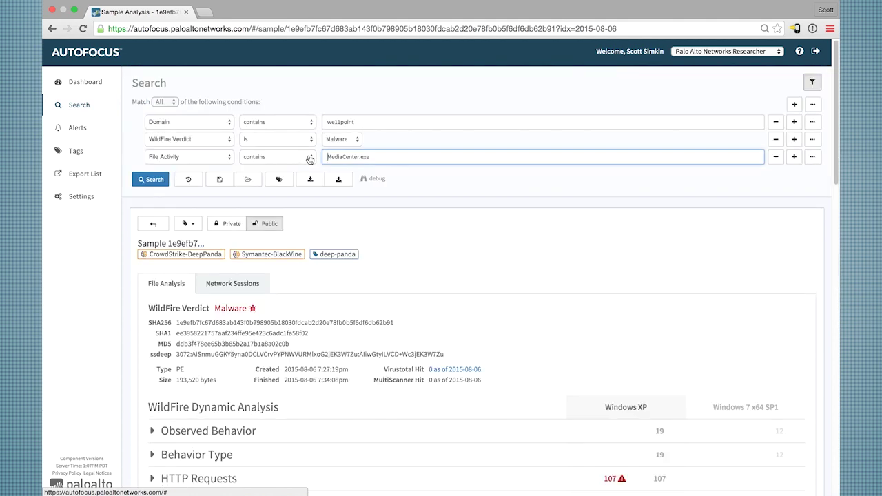
pyautogui.click(776, 122)
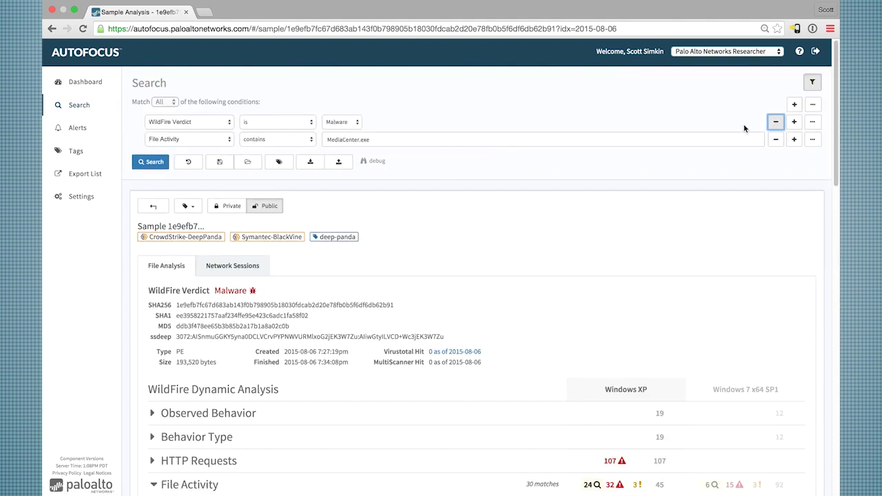
pyautogui.click(147, 162)
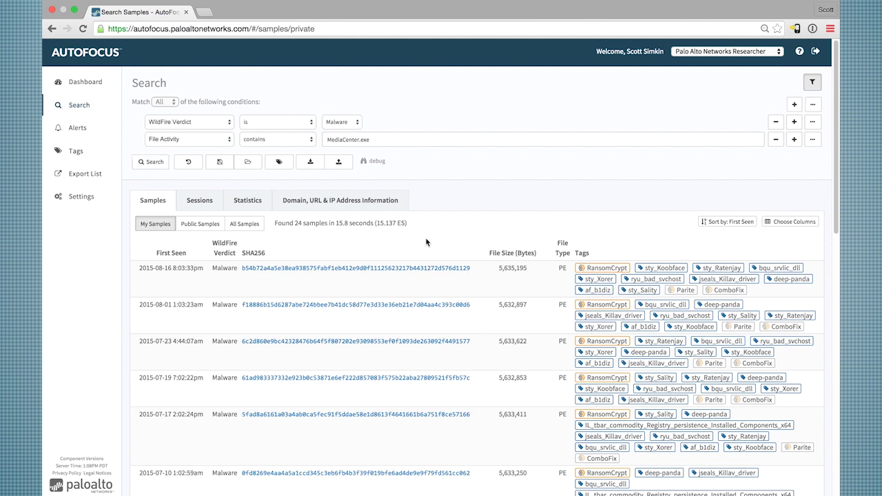
pyautogui.moveTo(588, 270)
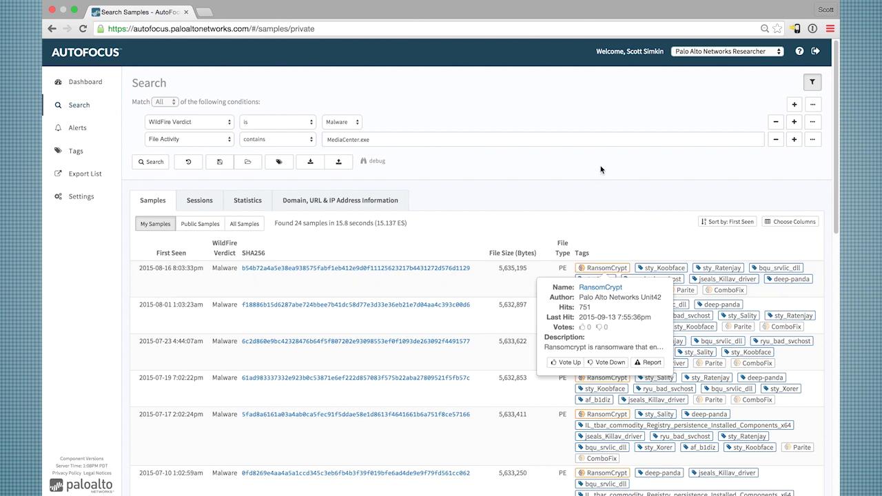
pyautogui.scroll(-3, 582, 195)
pyautogui.scroll(-5, 579, 207)
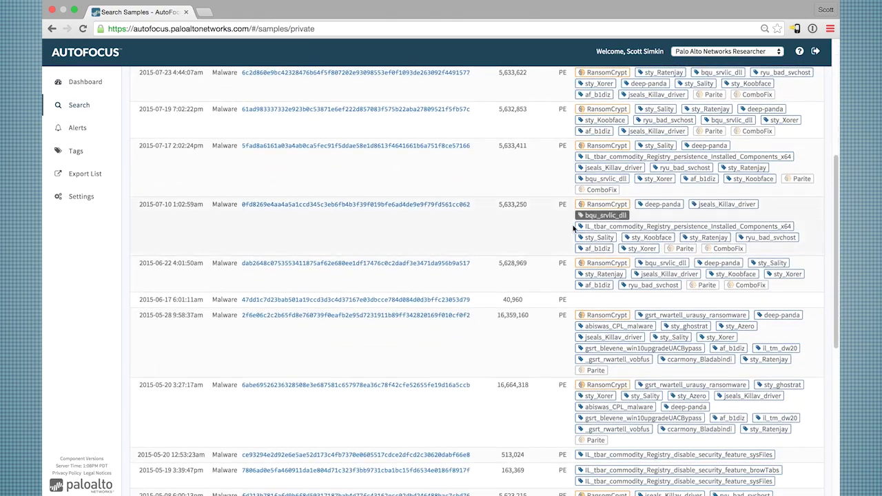
pyautogui.scroll(-2, 541, 358)
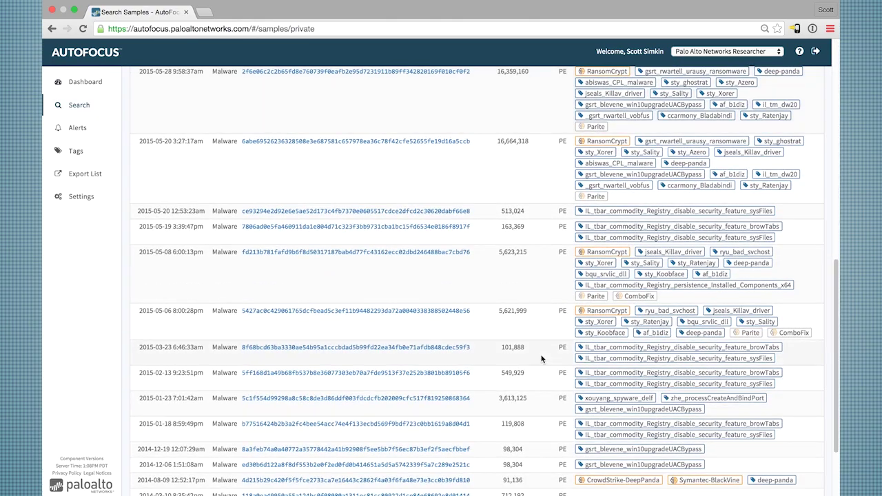
pyautogui.moveTo(603, 385)
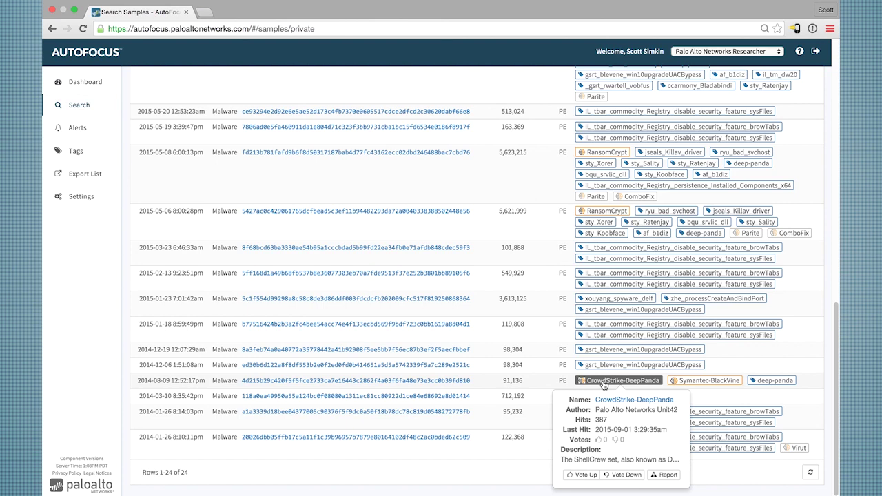
pyautogui.click(446, 382)
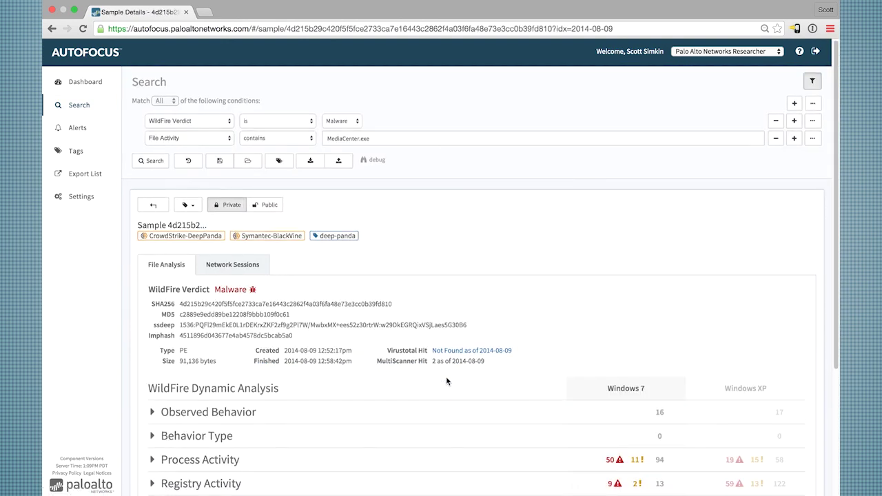
# Step: Label all of sample 4d215b2…'s DNS Activity entries with a new APT1 label
pyautogui.scroll(-5, 446, 380)
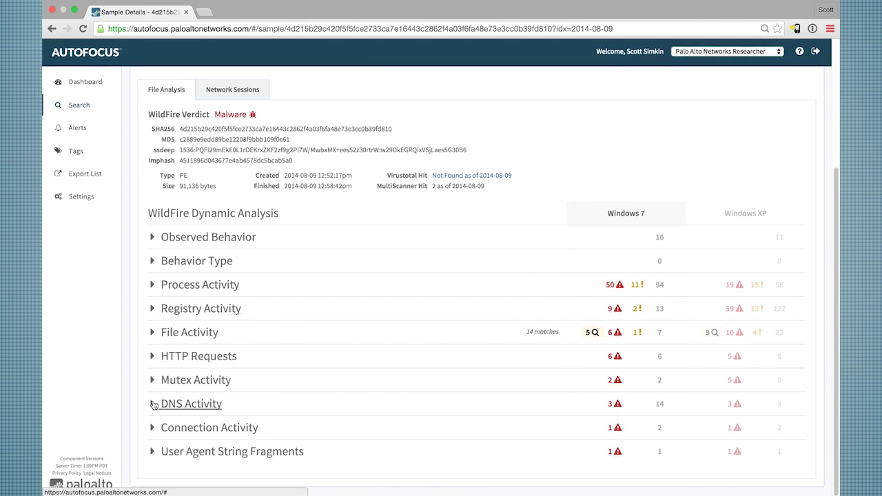
pyautogui.click(154, 404)
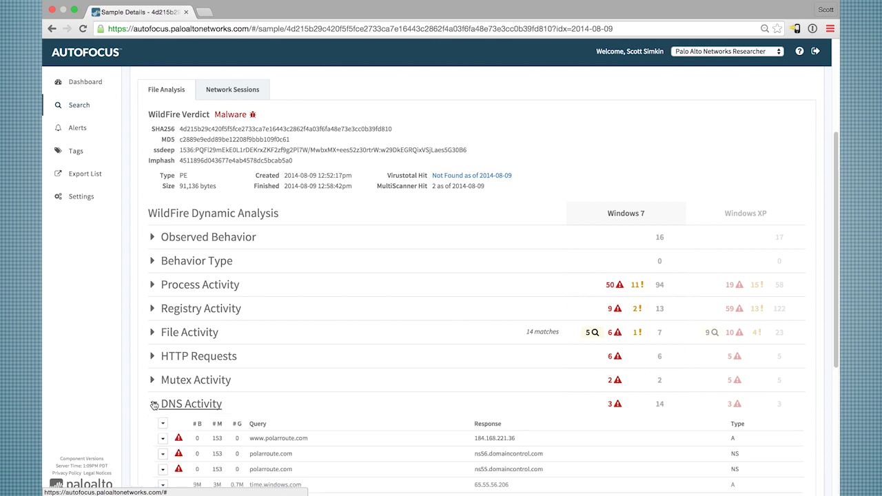
pyautogui.scroll(-2, 154, 404)
pyautogui.scroll(1, 153, 405)
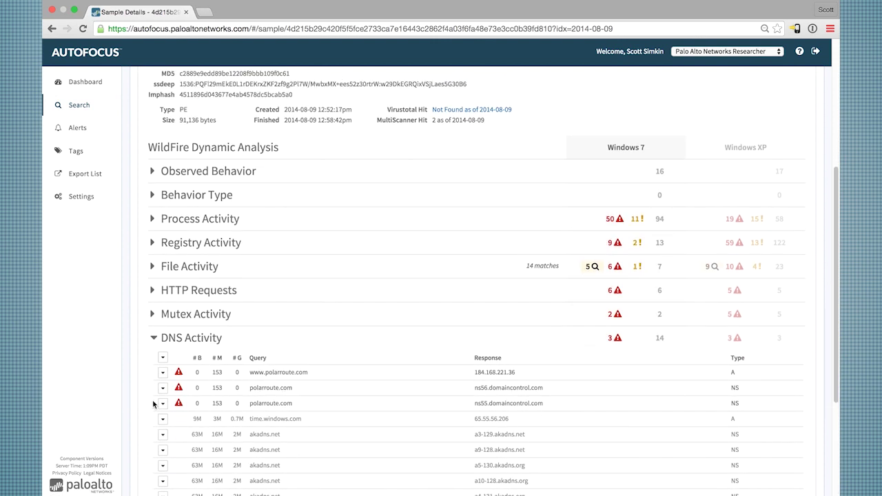
pyautogui.click(164, 359)
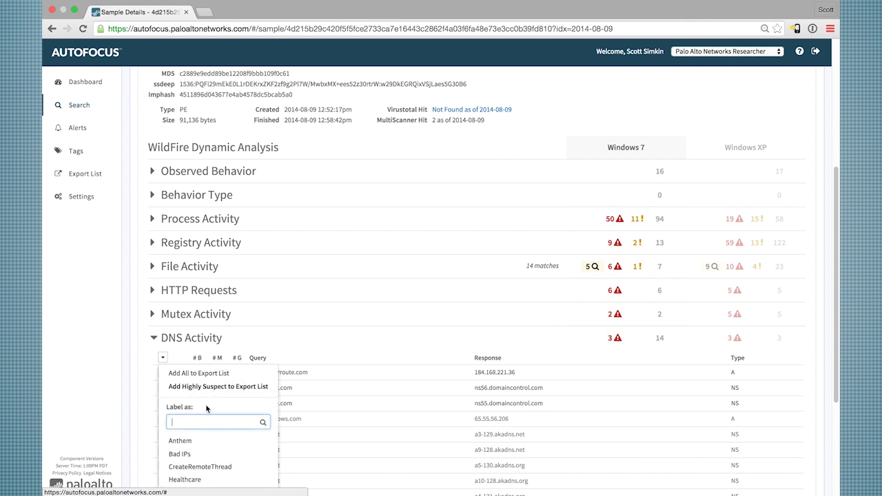
pyautogui.scroll(-2, 207, 406)
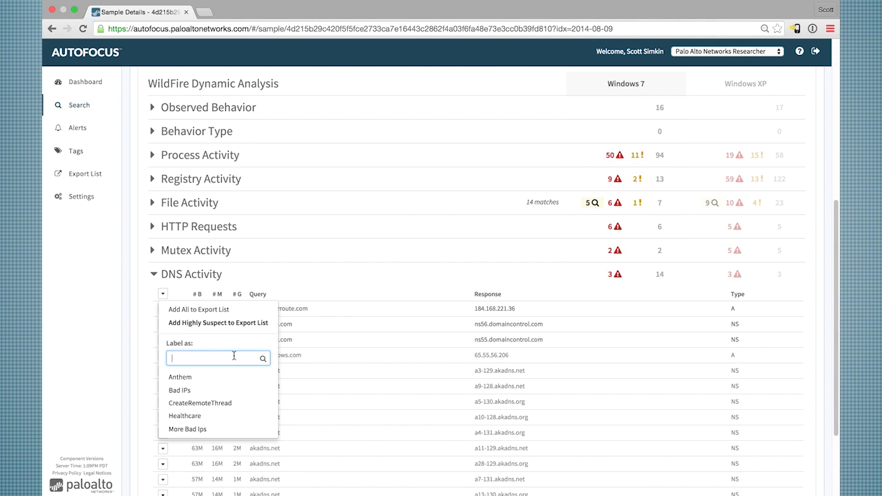
pyautogui.write('APT1')
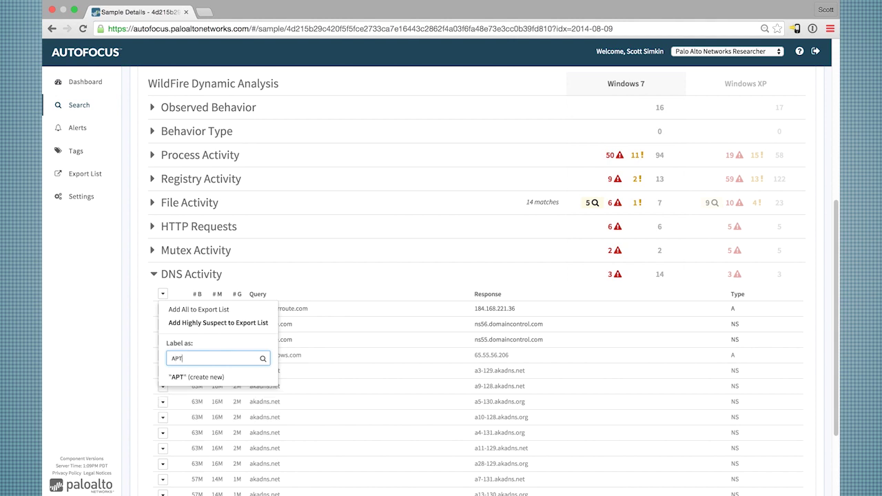
pyautogui.click(204, 383)
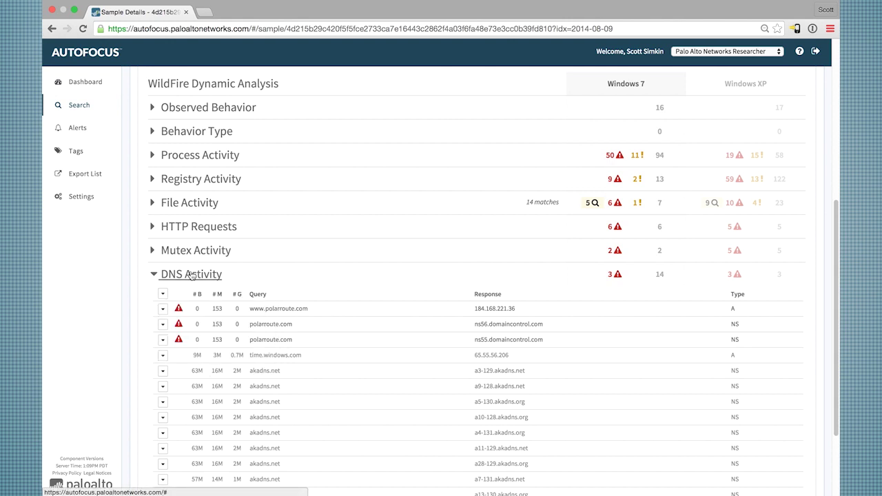
pyautogui.click(152, 276)
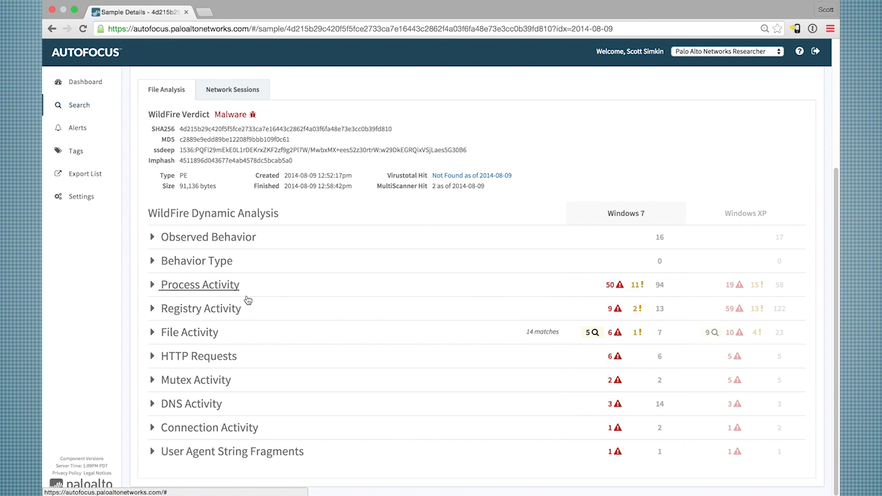
# Step: Browse the sample's available tags, then go to the Tags overview of 516 tags
pyautogui.scroll(5, 101, 246)
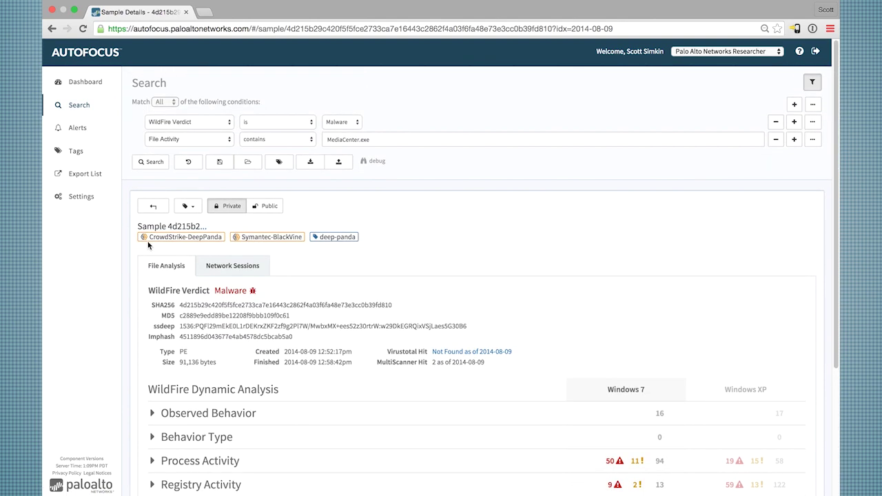
pyautogui.click(194, 212)
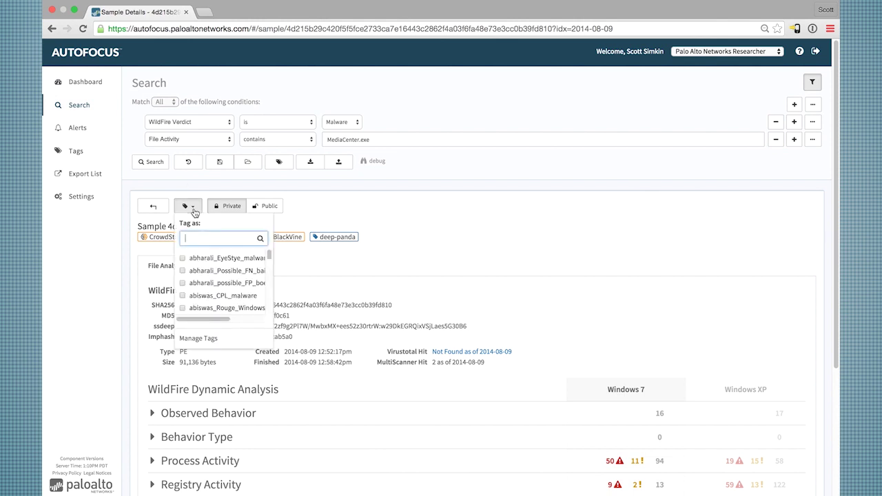
pyautogui.click(74, 158)
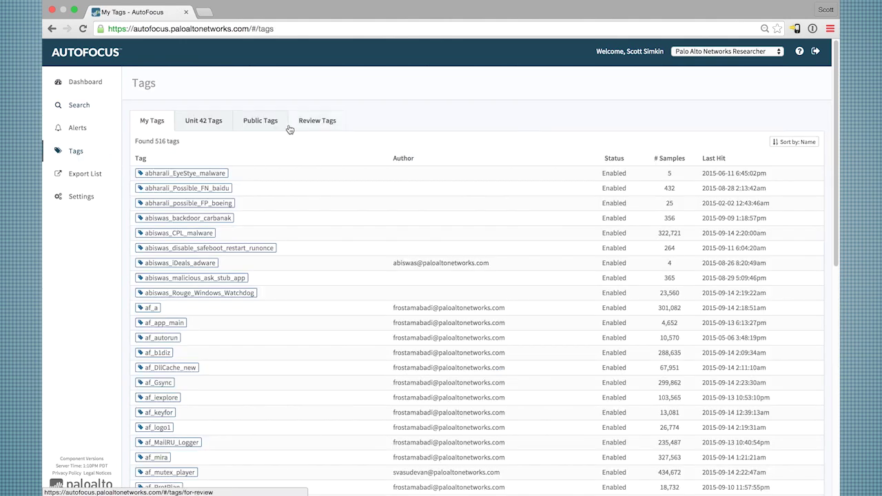
# Step: Switch to the Public Tags tab listing 15 shared tags like CoreBot and SAKULA
pyautogui.click(265, 124)
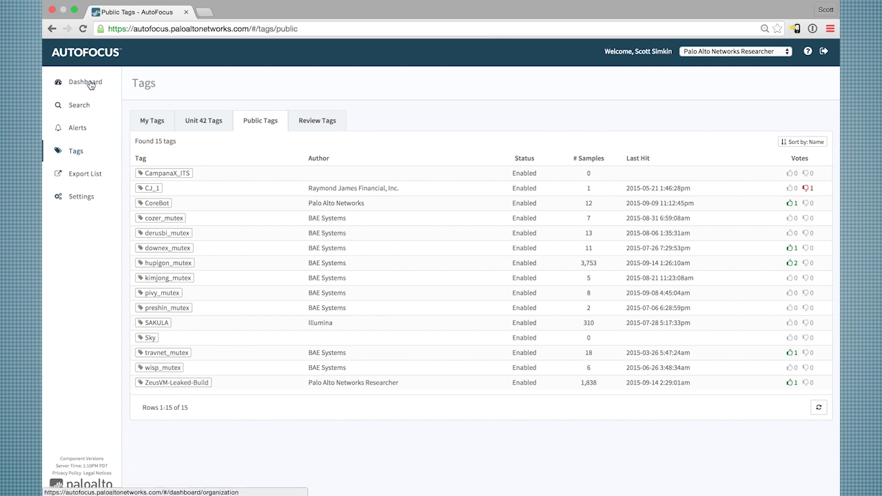
# Step: Go to the organization Dashboard with its 90-day charts and top tags led by Nitol
pyautogui.click(89, 83)
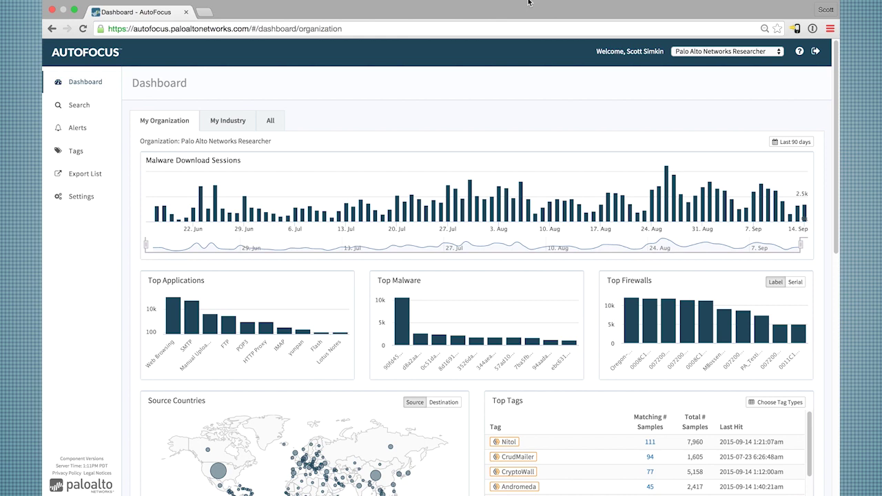
pyautogui.moveTo(545, 4)
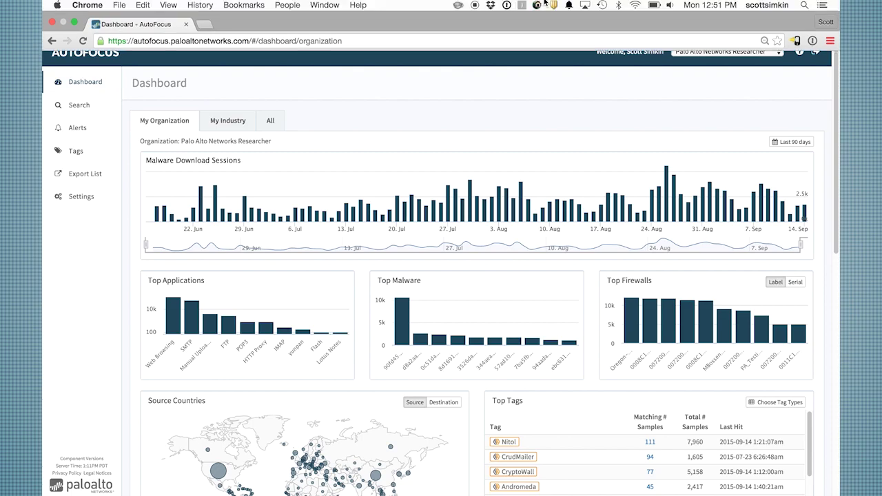